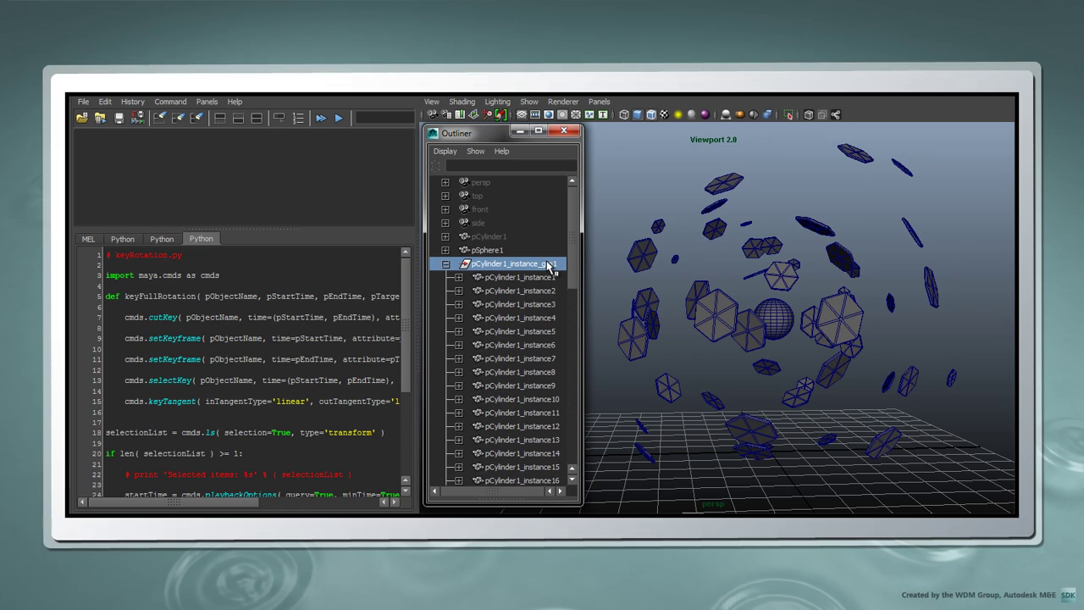
Select the whole keyRotation script and execute it on pCylinder1_instance_grp1.
{"action": "left_click", "coordinate": [347, 267]}
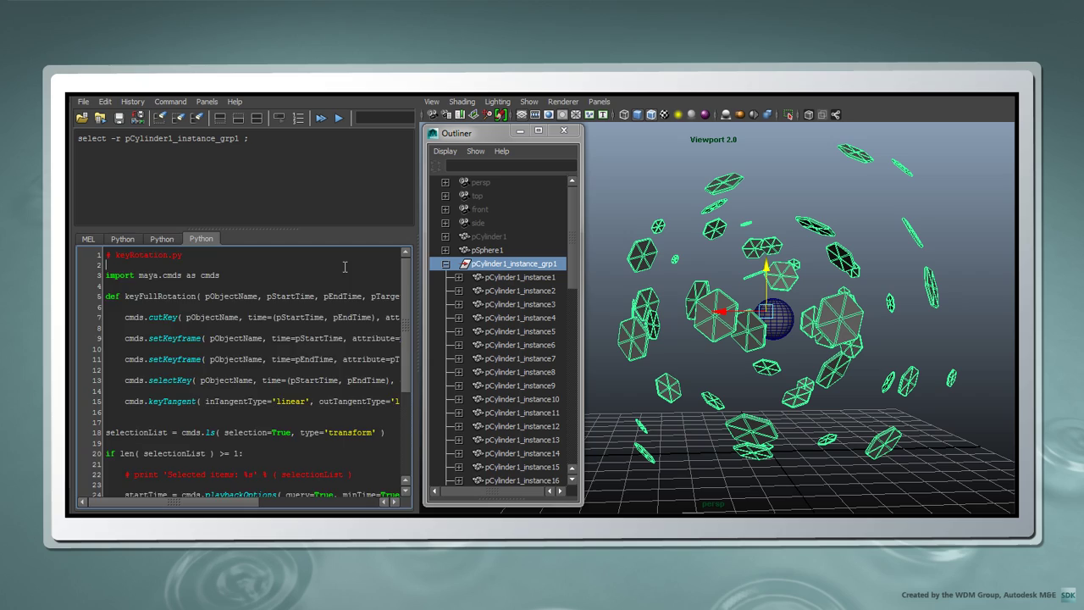
{"action": "key", "text": "ctrl+a"}
{"action": "left_click", "coordinate": [338, 117]}
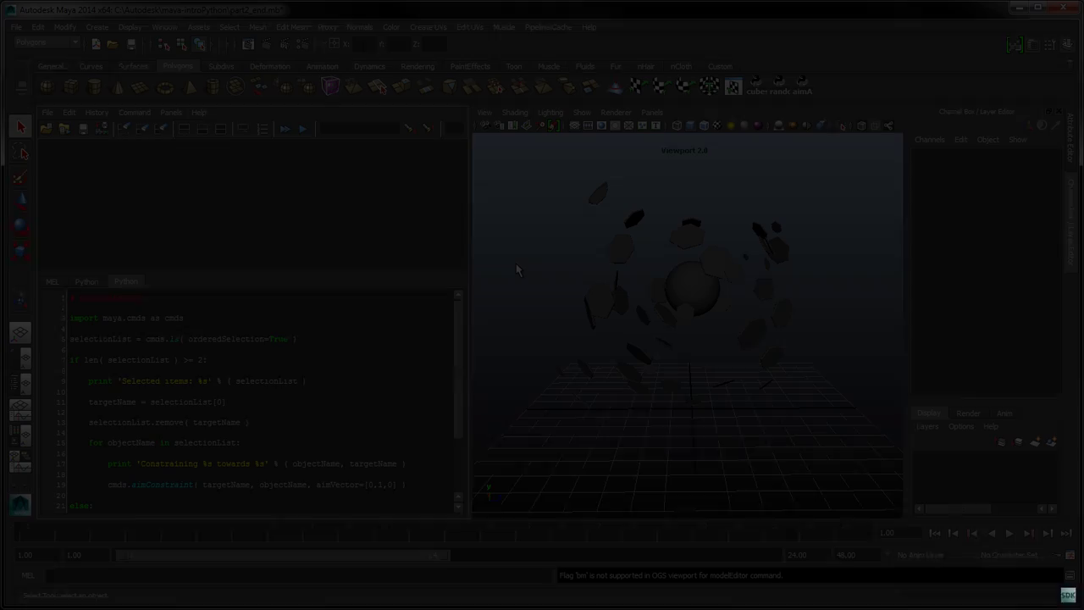
Start a new Python tab for keyRotation.py beginning with 'import maya.cmds as cmds'.
{"action": "key", "text": "ctrl+t"}
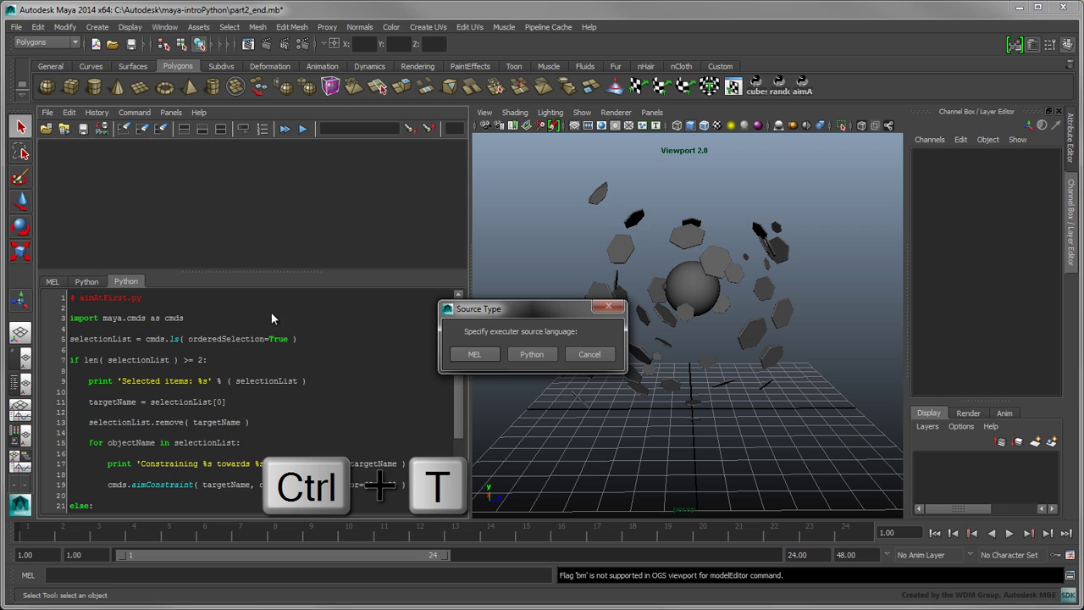
{"action": "left_click", "coordinate": [527, 353]}
{"action": "type", "text": "# key"}
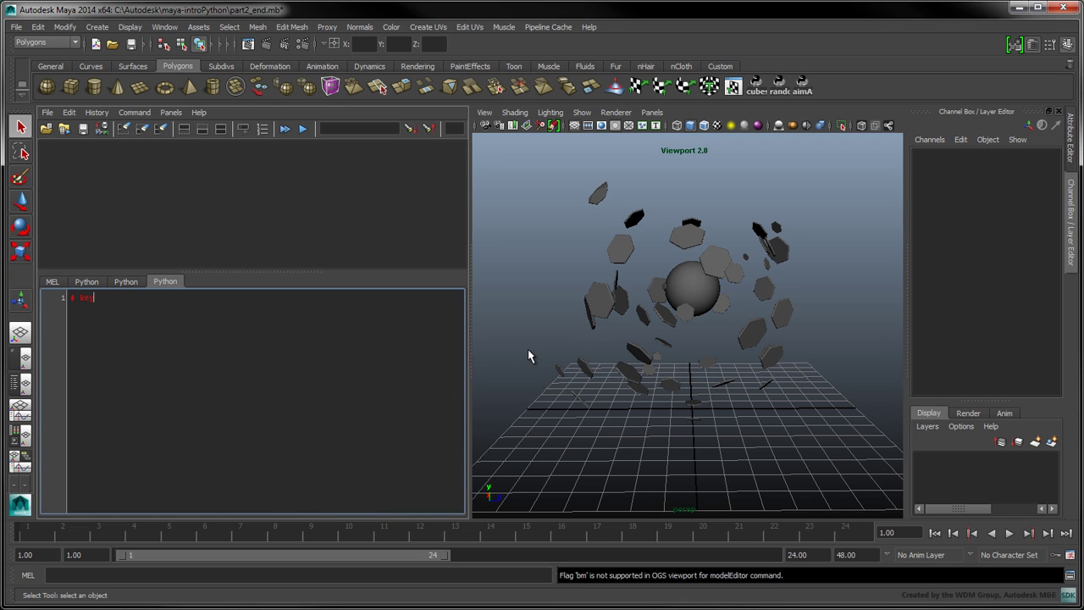
{"action": "type", "text": "Rotat"}
{"action": "type", "text": "ion.py  import m"}
{"action": "type", "text": "aya.cmds as cmds"}
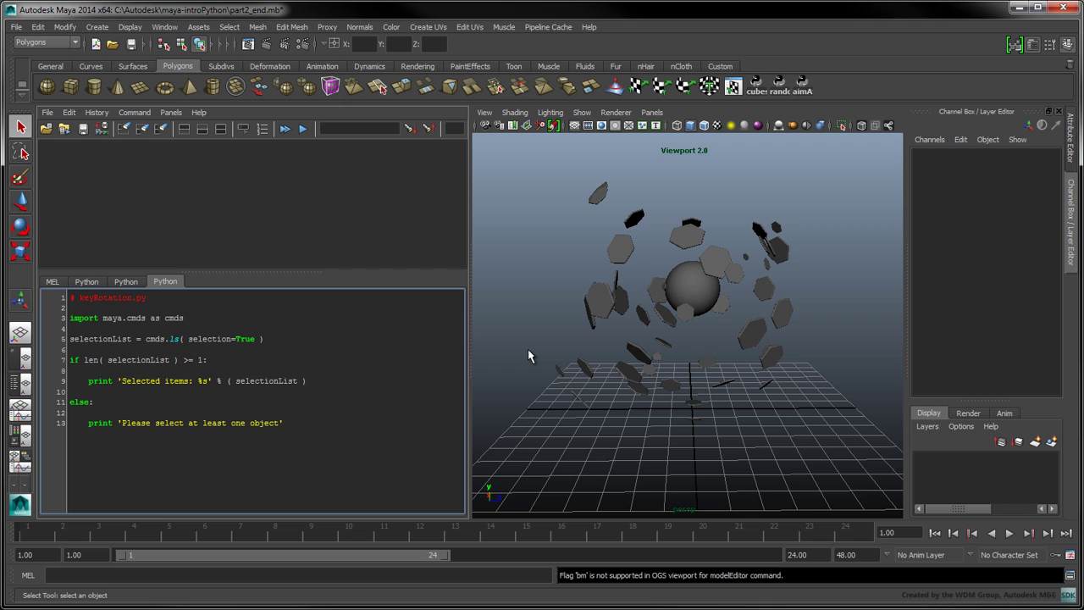
Select the sphere and add a for loop storing cmds.objectType for each selected object.
{"action": "left_click", "coordinate": [693, 288]}
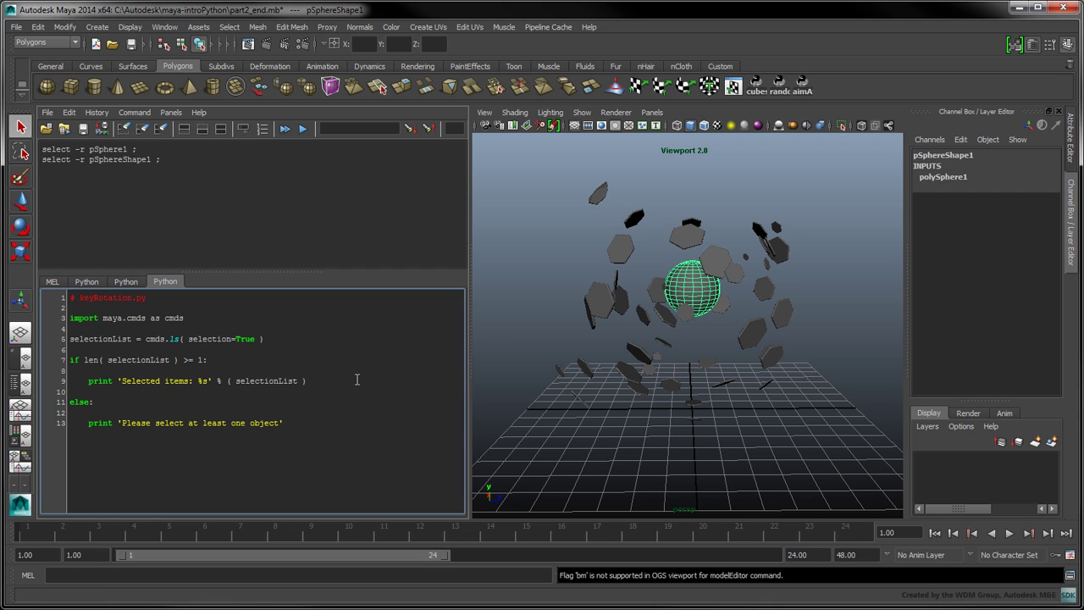
{"action": "key", "text": "Return"}
{"action": "key", "text": "Return"}
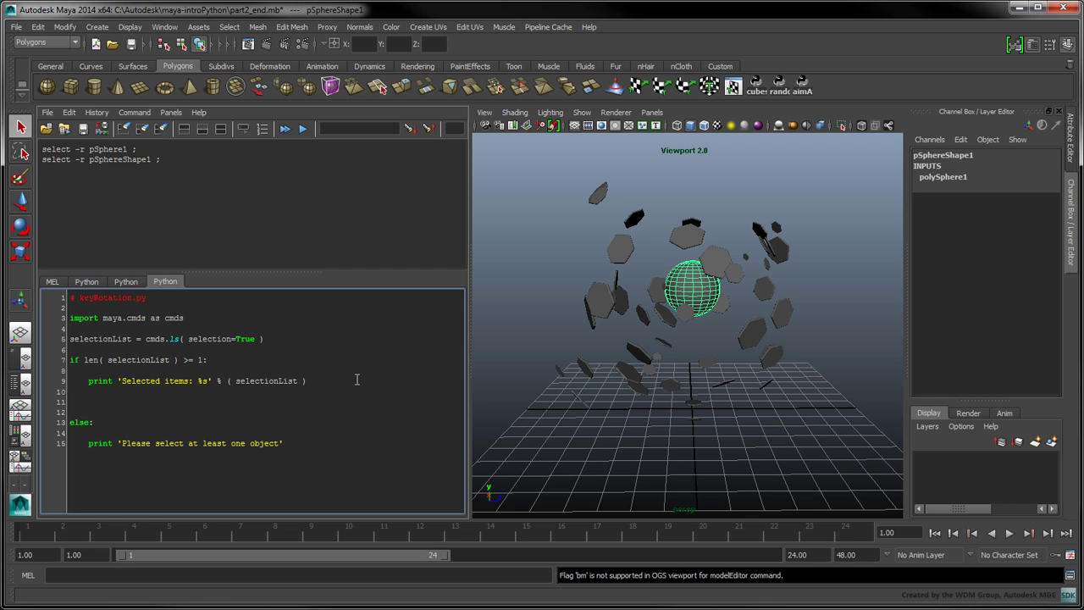
{"action": "type", "text": "for objectNam"}
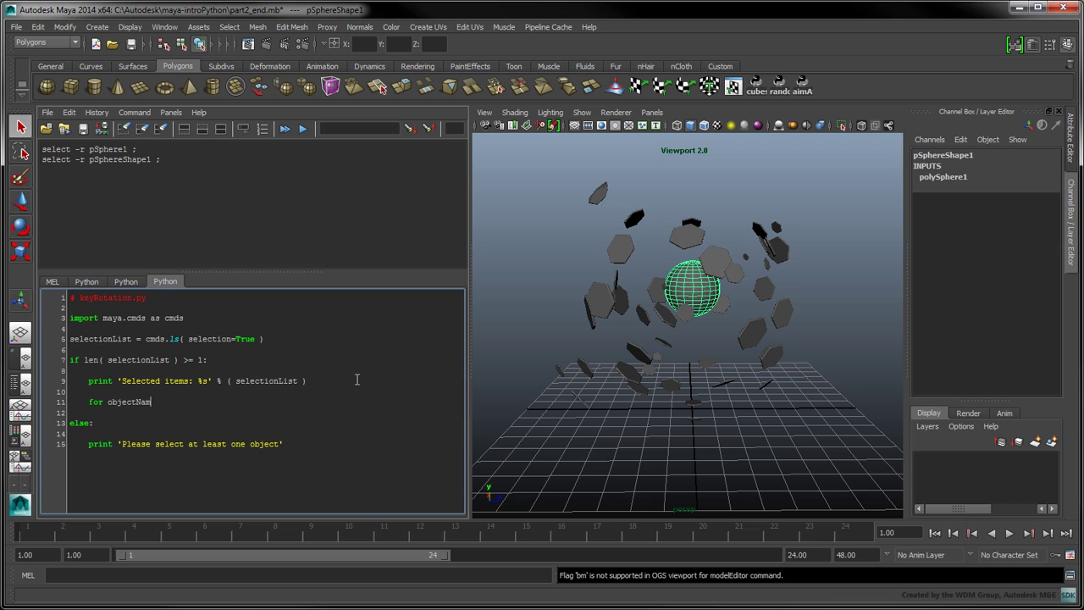
{"action": "type", "text": "e in selectionList:"}
{"action": "key", "text": "Return"}
{"action": "key", "text": "Return"}
{"action": "type", "text": "objectTypeRes"}
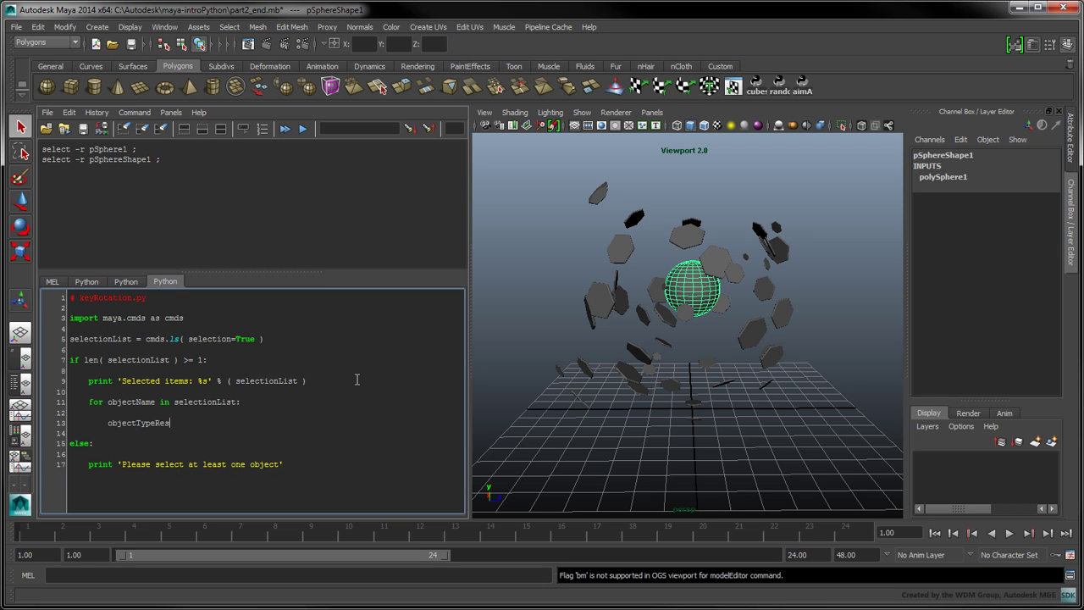
{"action": "type", "text": "ult = cmds.objectType( o"}
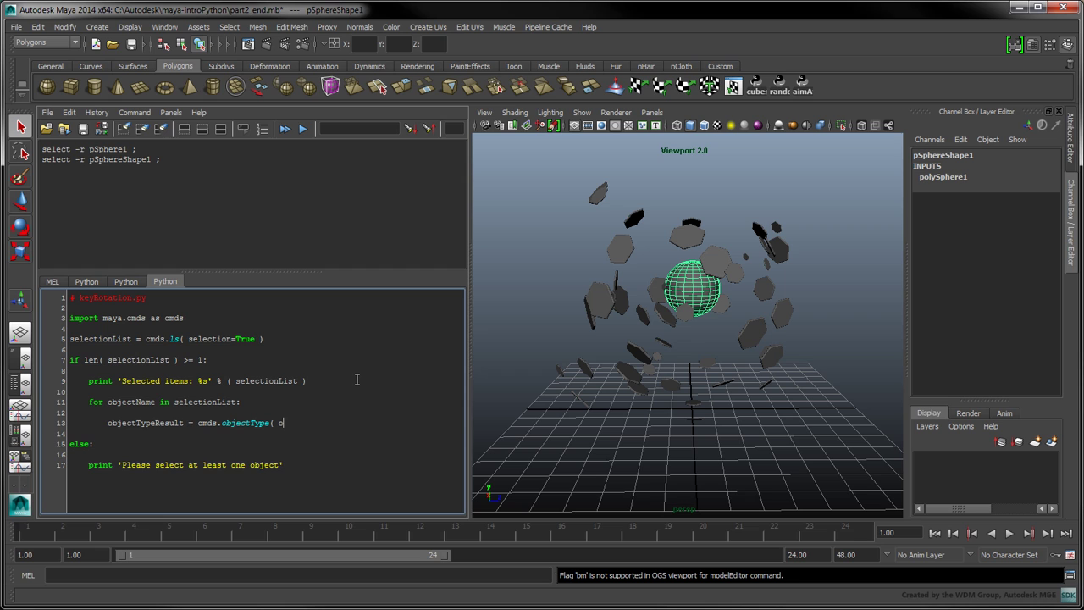
{"action": "type", "text": "bjectName )"}
{"action": "key", "text": "Return"}
{"action": "key", "text": "Return"}
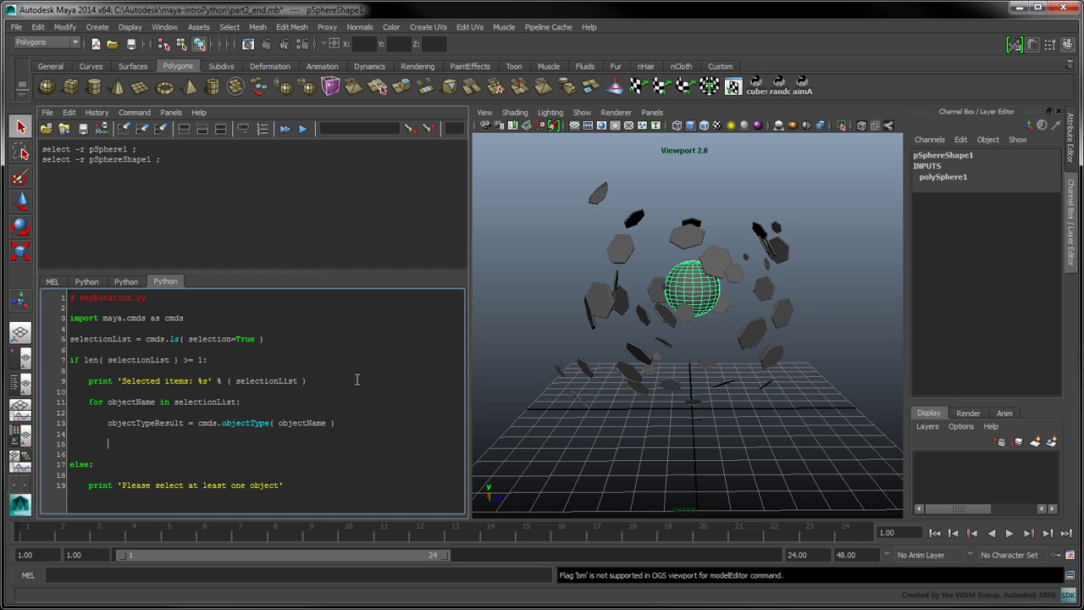
Add the name/type print line, then select pCylinder1_instance_grp1, pSphere1 and pSphereShape1 in the Outliner.
{"action": "type", "text": "print '%s type: %s' % ( objectName, objectTypeResult )"}
{"action": "left_click", "coordinate": [164, 26]}
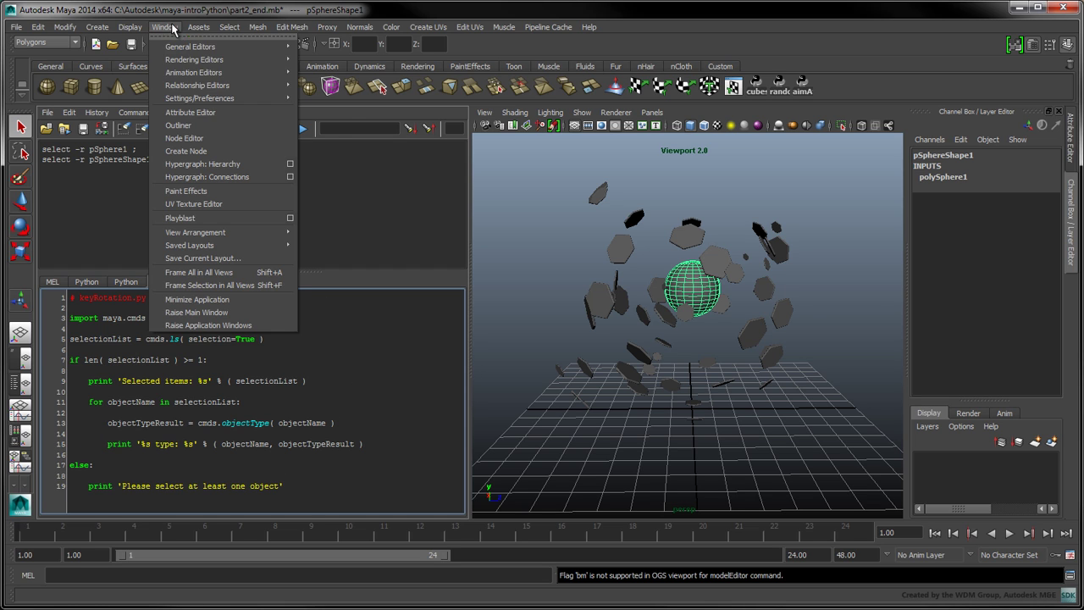
{"action": "left_click", "coordinate": [169, 127]}
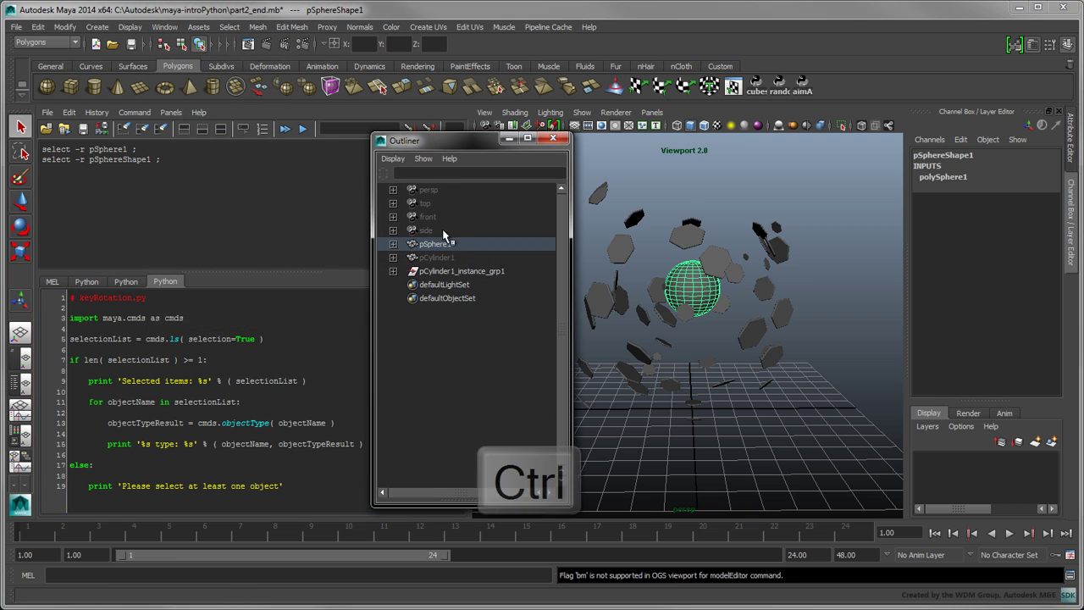
{"action": "left_click", "coordinate": [449, 271]}
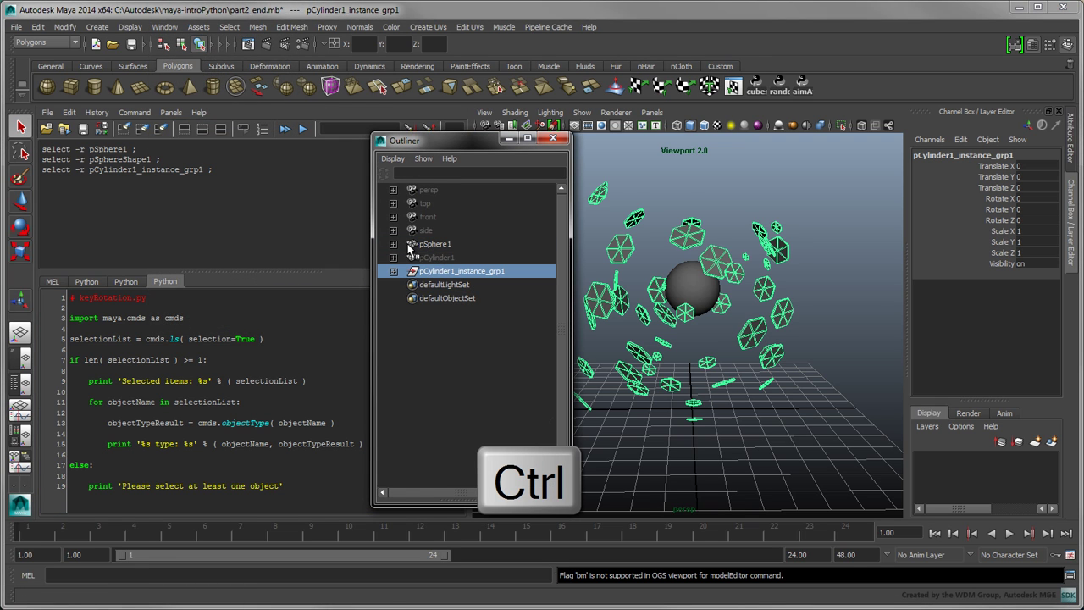
{"action": "left_click", "coordinate": [393, 243]}
{"action": "left_click", "coordinate": [436, 244], "text": "ctrl"}
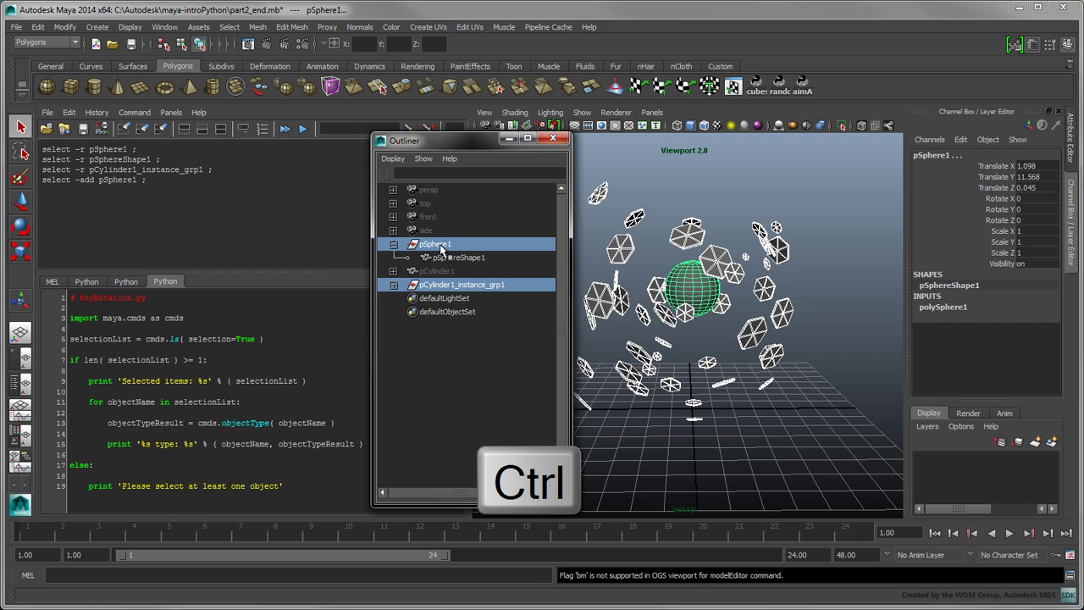
{"action": "left_click", "coordinate": [459, 257], "text": "ctrl"}
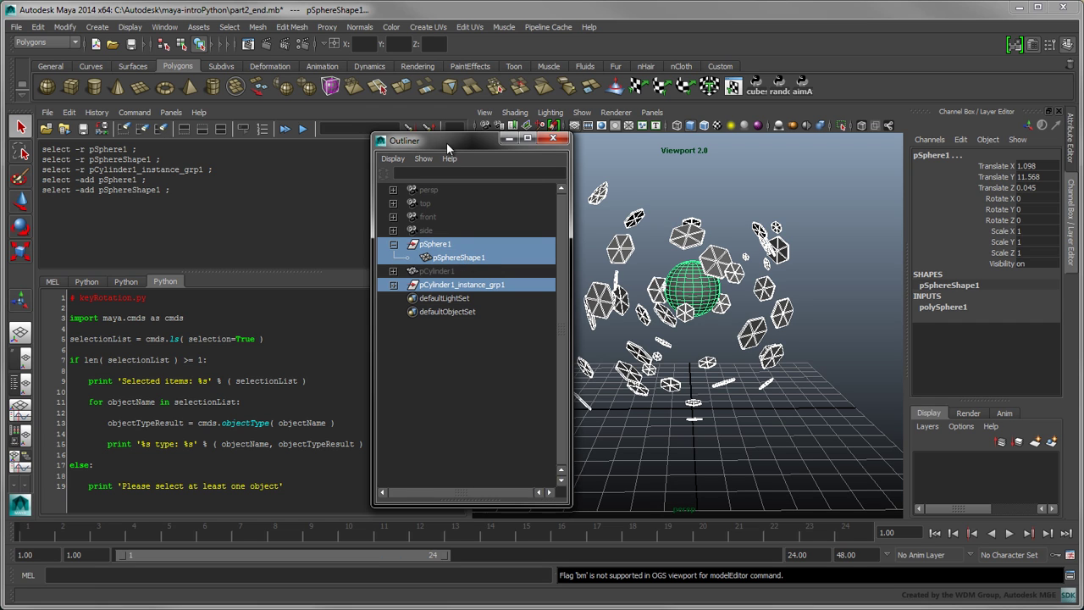
Run the whole script on the three selected items to print their types.
{"action": "left_click_drag", "start_coordinate": [446, 143], "coordinate": [500, 143]}
{"action": "left_click", "coordinate": [299, 490]}
{"action": "key", "text": "ctrl+a"}
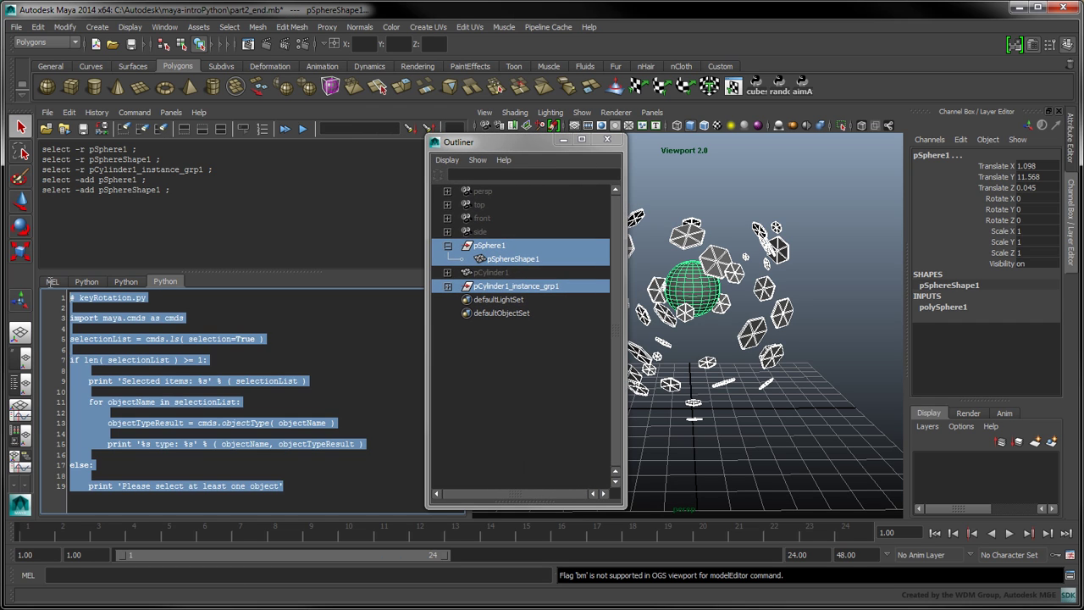
{"action": "left_click", "coordinate": [303, 129]}
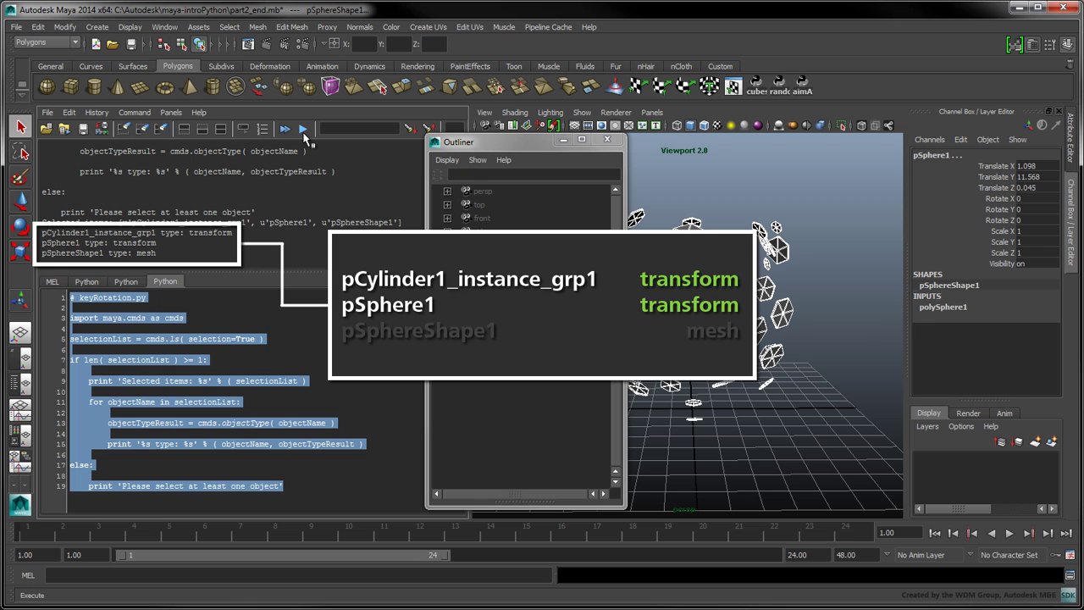
Filter the cmds.ls selection with type='transform' and rerun the script.
{"action": "left_click", "coordinate": [258, 338]}
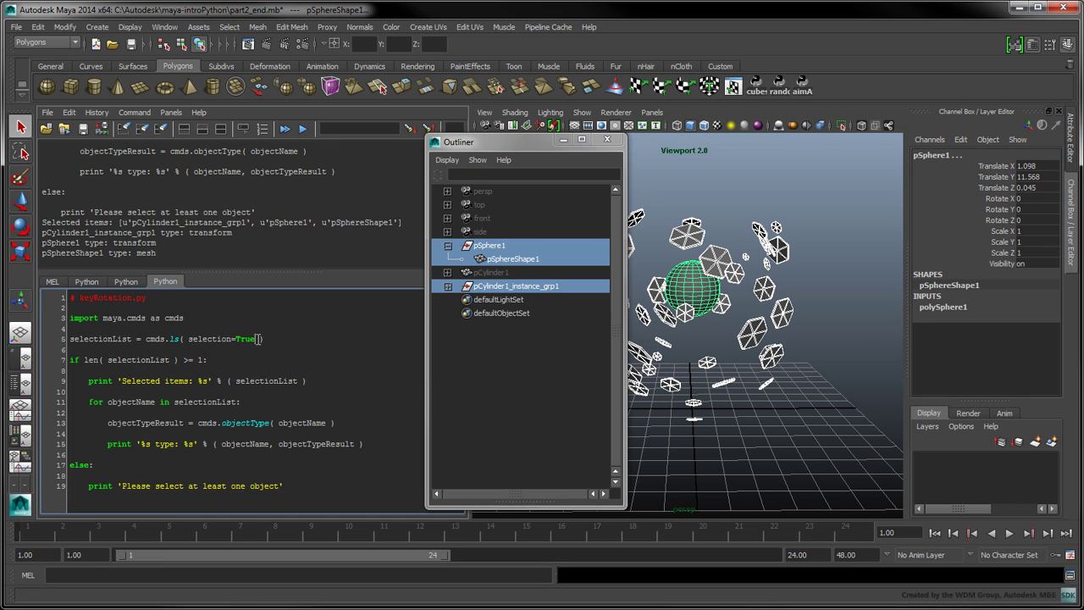
{"action": "type", "text": ", type='tra"}
{"action": "type", "text": "nsform'"}
{"action": "key", "text": "ctrl+a"}
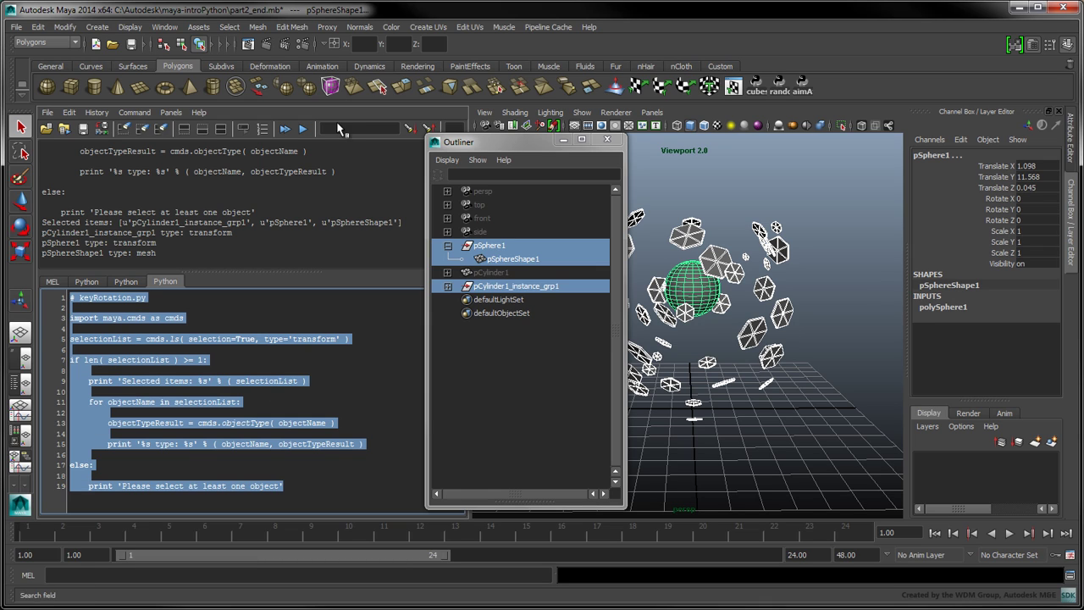
{"action": "left_click", "coordinate": [298, 124]}
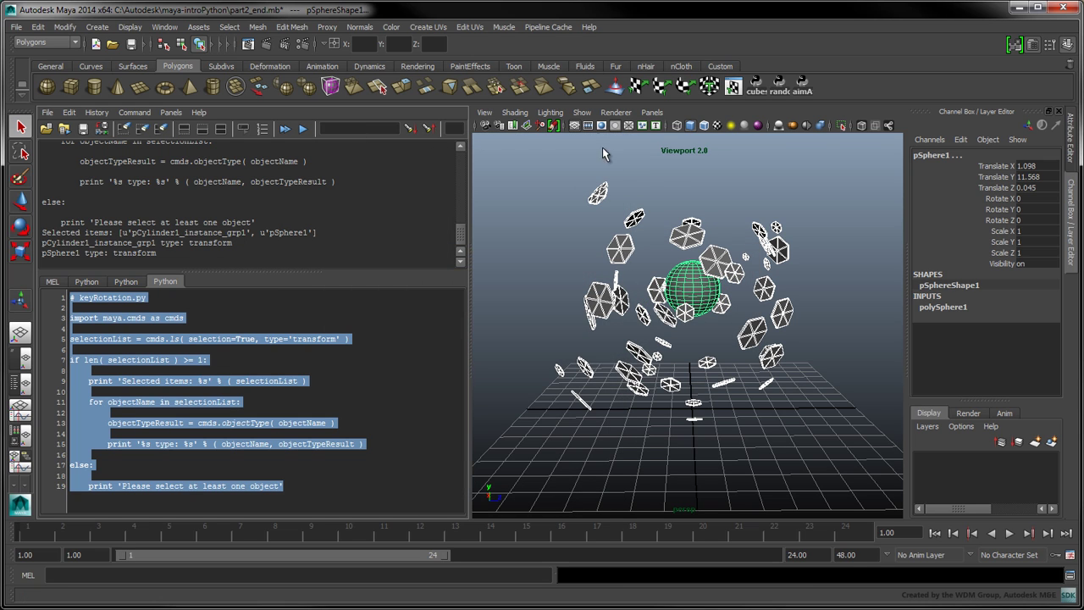
{"action": "left_click", "coordinate": [89, 381]}
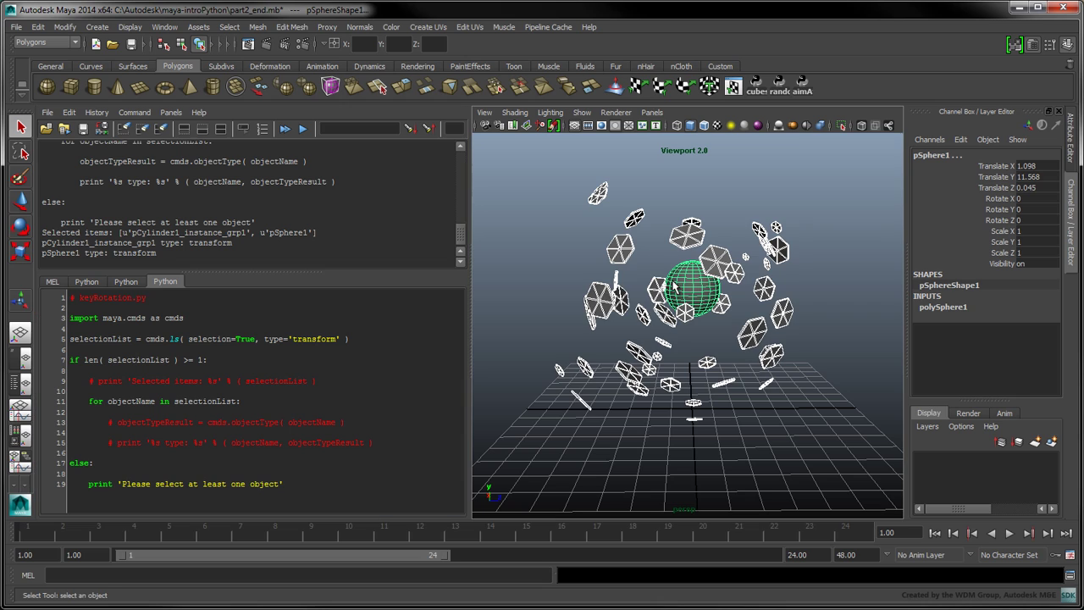
Select only the sphere and delete its keys within the 1–24 playback range.
{"action": "left_click", "coordinate": [673, 287]}
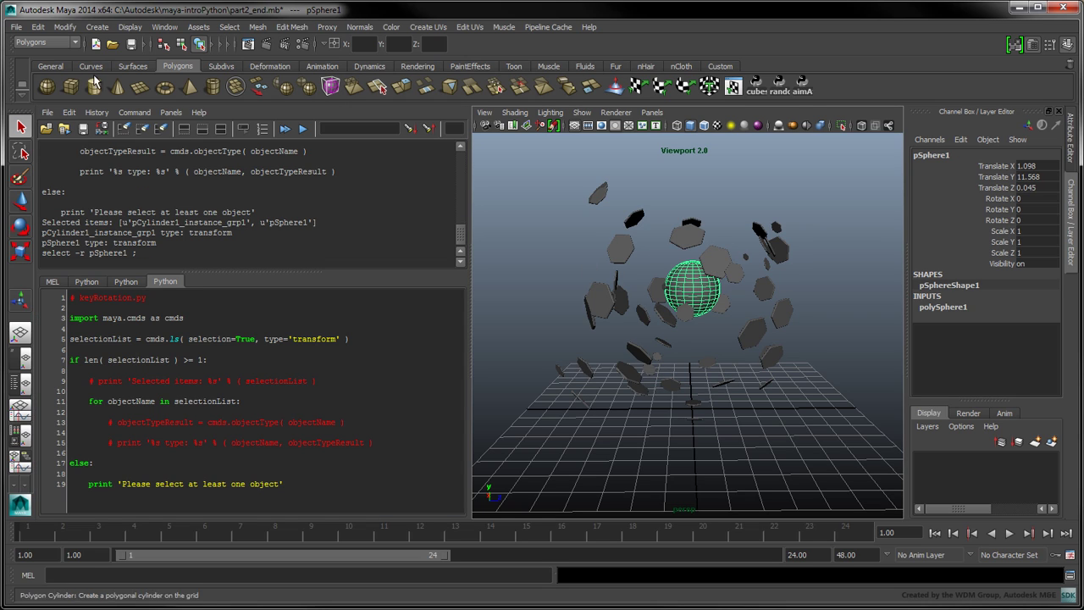
{"action": "left_click", "coordinate": [38, 27]}
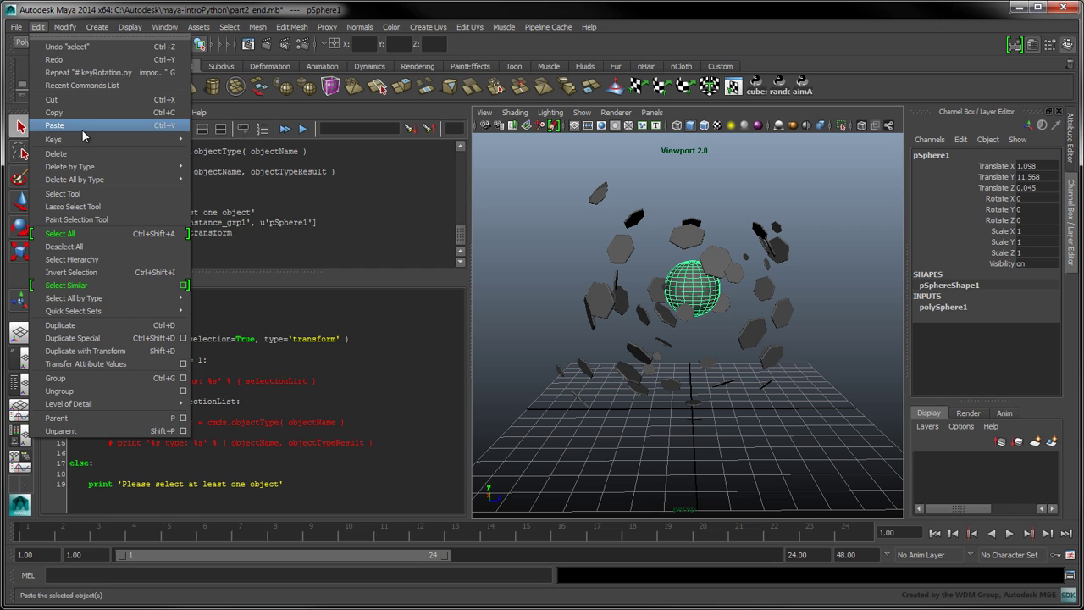
{"action": "mouse_move", "coordinate": [110, 139]}
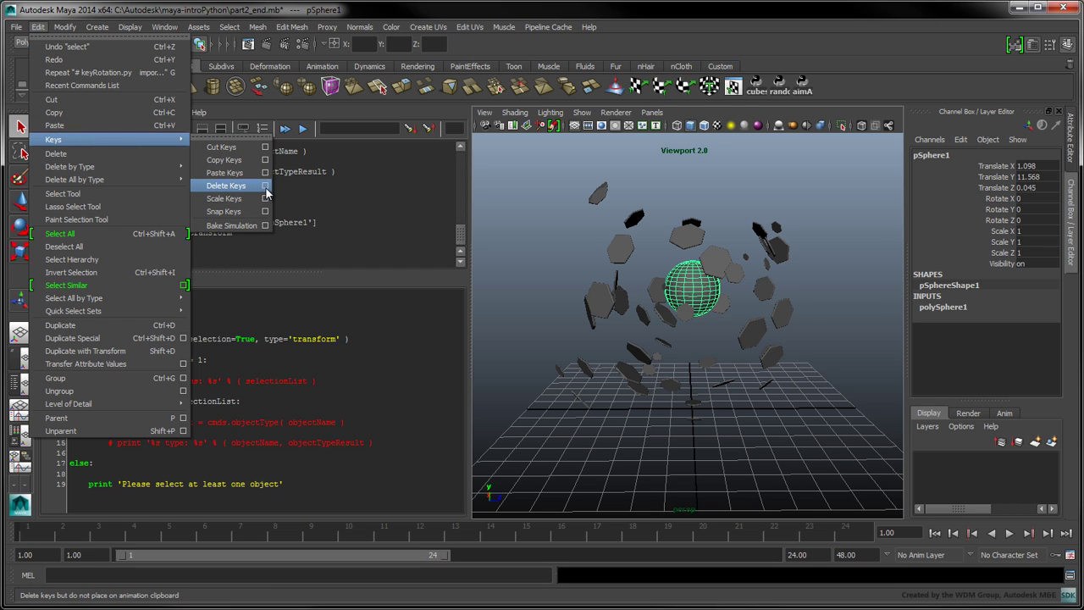
{"action": "left_click", "coordinate": [266, 191]}
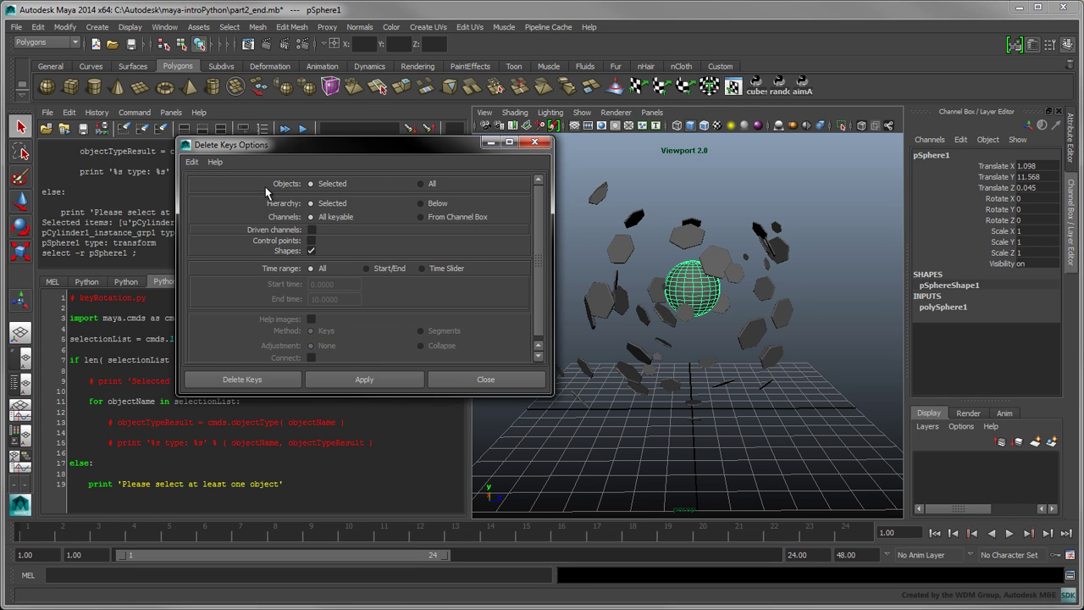
{"action": "left_click", "coordinate": [436, 275]}
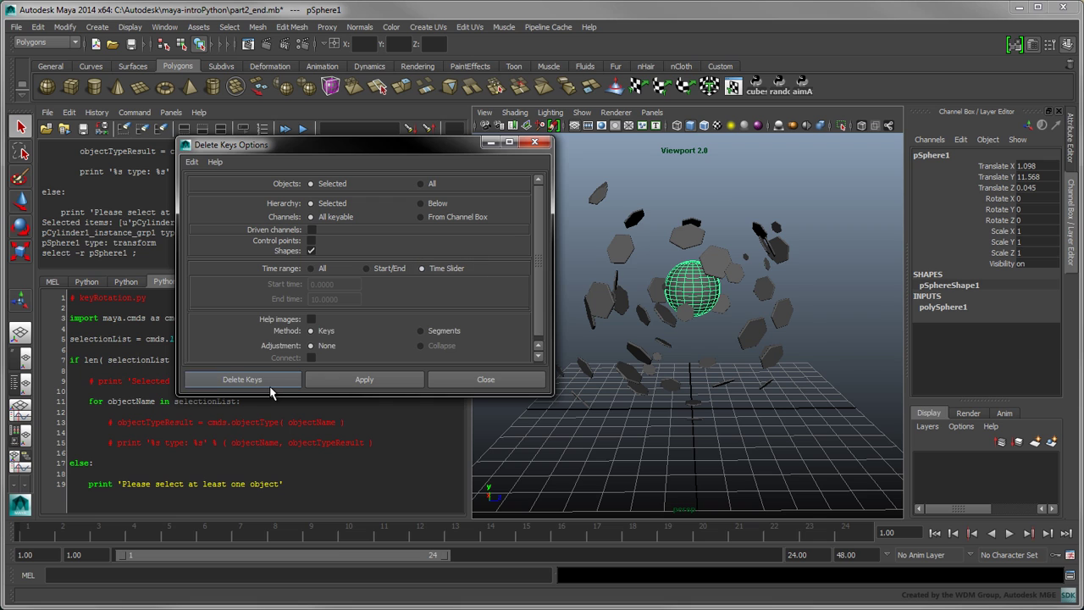
{"action": "left_click", "coordinate": [243, 379]}
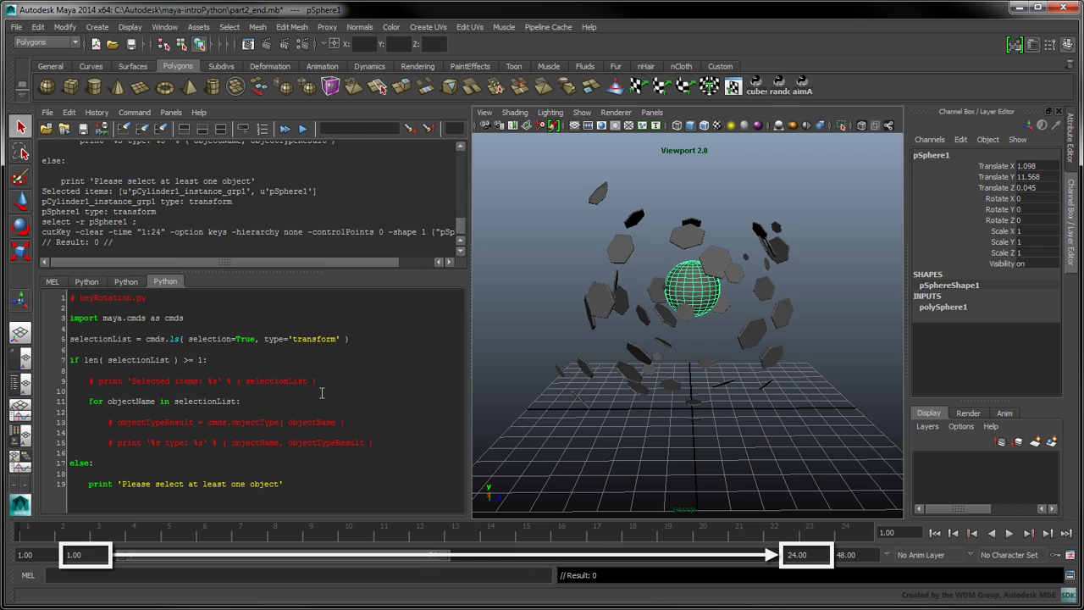
Add startTime and endTime from playbackOptions minTime/maxTime, then open space inside the loop.
{"action": "left_click", "coordinate": [321, 392]}
{"action": "key", "text": "Return"}
{"action": "key", "text": "Return"}
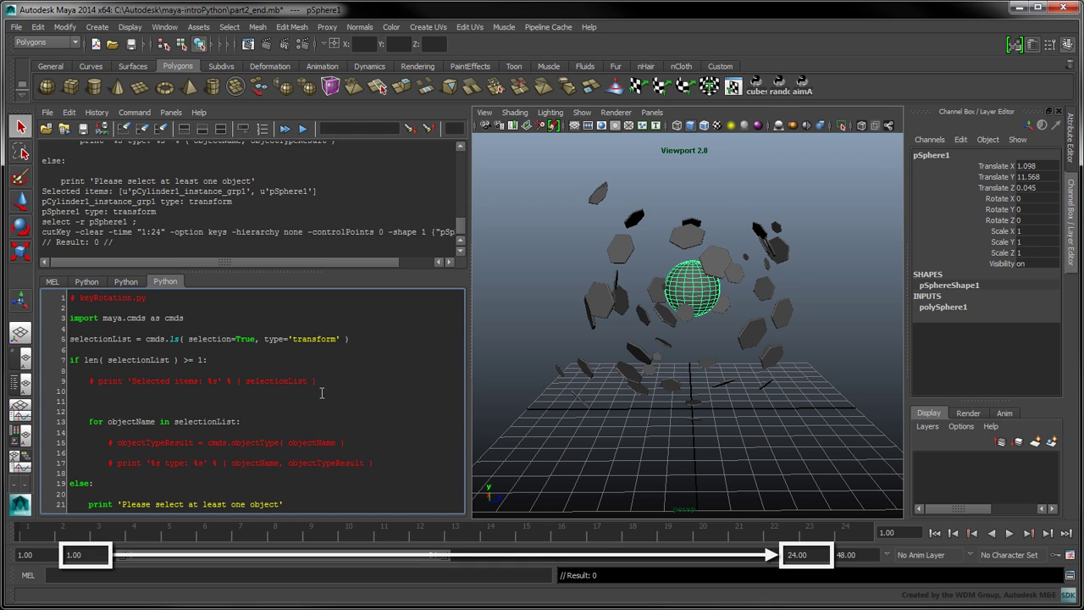
{"action": "type", "text": "startTime"}
{"action": "type", "text": " = cmds.playbackOptions( query=True, minTime=True )"}
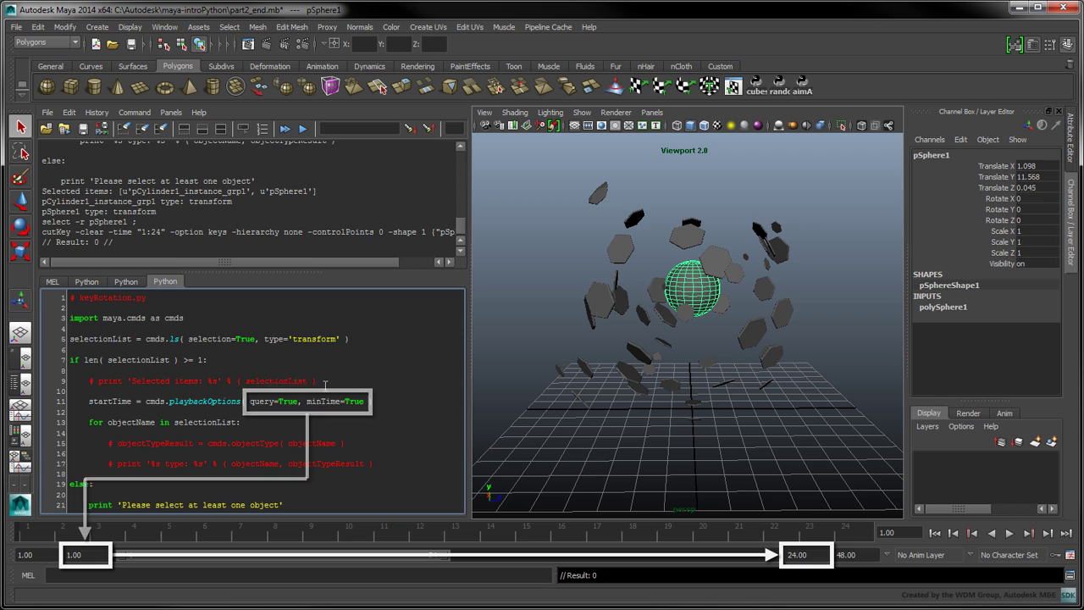
{"action": "key", "text": "Return"}
{"action": "type", "text": "endTime = cmds.playbackOptions( query=True, maxTime=True )"}
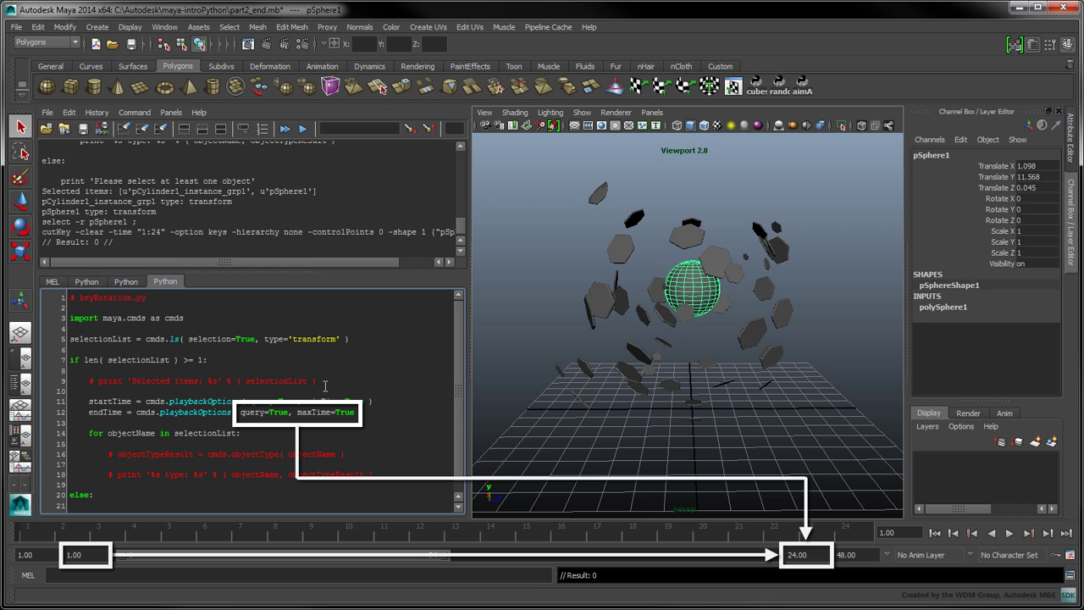
{"action": "left_click_drag", "start_coordinate": [458, 420], "coordinate": [458, 460]}
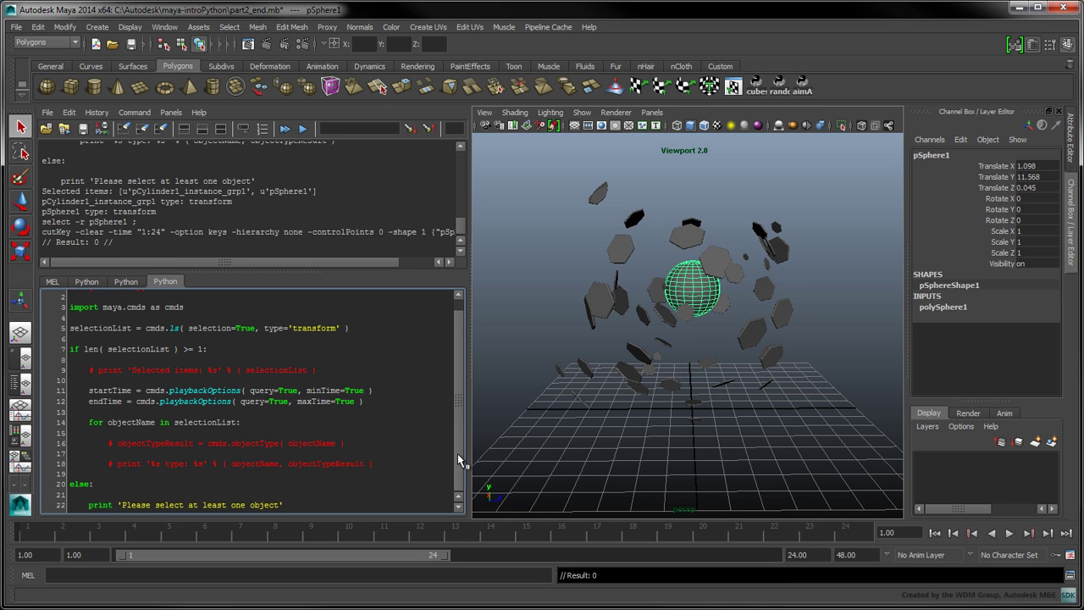
{"action": "left_click", "coordinate": [414, 463]}
{"action": "key", "text": "Return"}
{"action": "key", "text": "Return"}
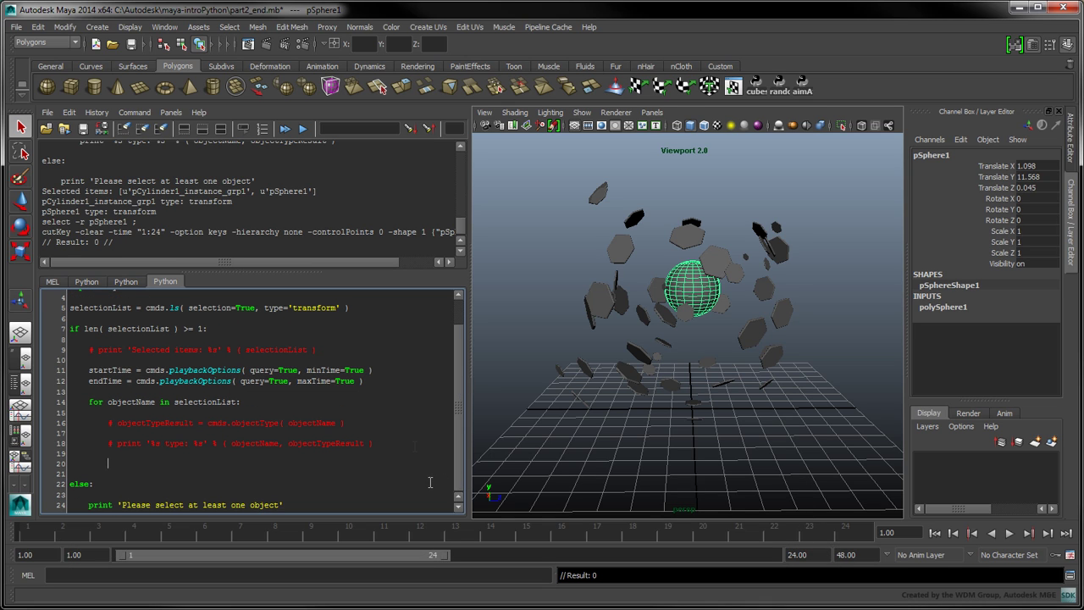
Add a cmds.cutKey call clearing rotateY keys from startTime to endTime.
{"action": "type", "text": "cmds.cutKey( "}
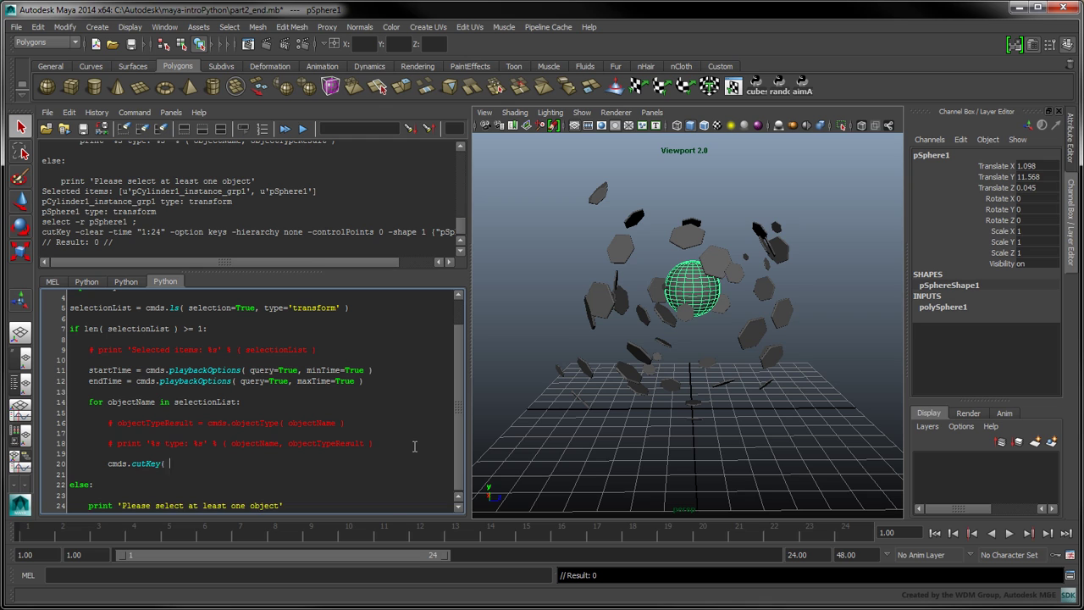
{"action": "type", "text": "objectName, time=(startTime, endTime), attribute='rotateY' )"}
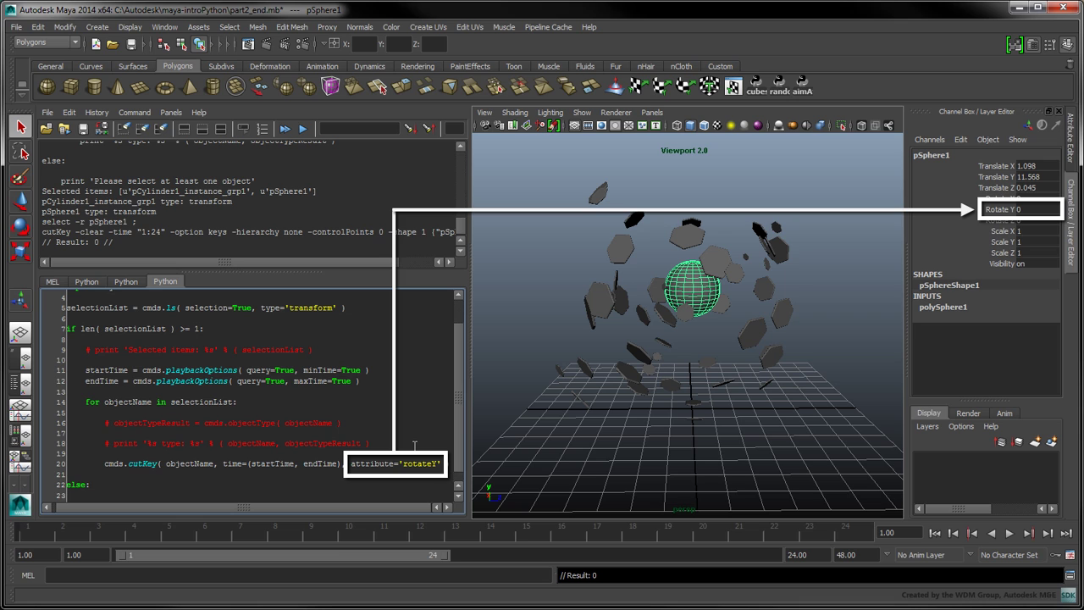
{"action": "key", "text": "Return"}
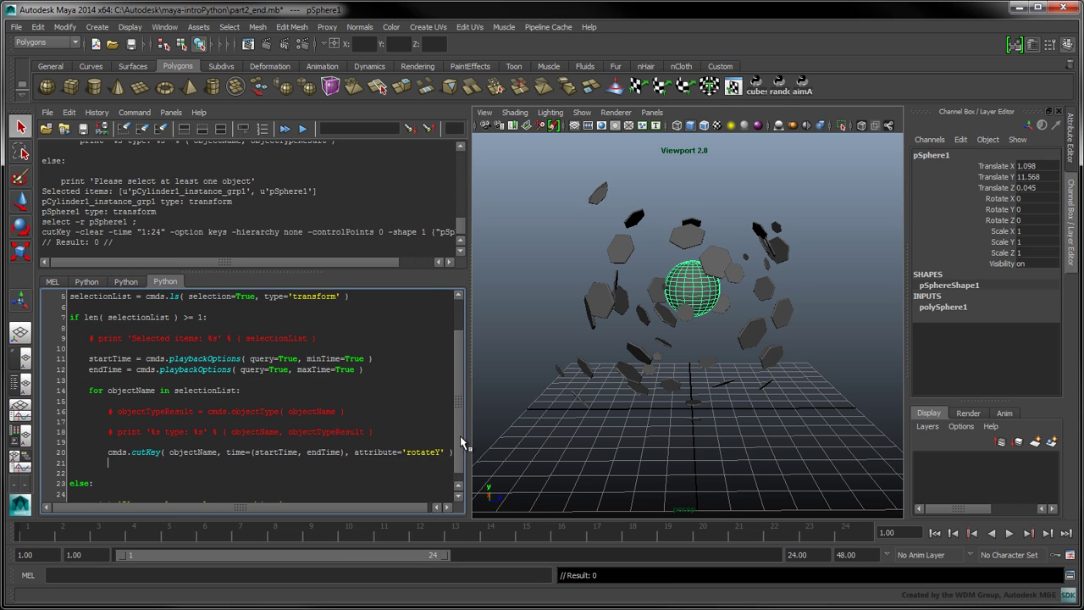
Add setKeyframe lines keying rotateY to 0 at startTime and 360 at endTime.
{"action": "key", "text": "Return"}
{"action": "type", "text": "cmds.setKeyframe( objectName, time=startTime, attribute='rotateY', value=0 )"}
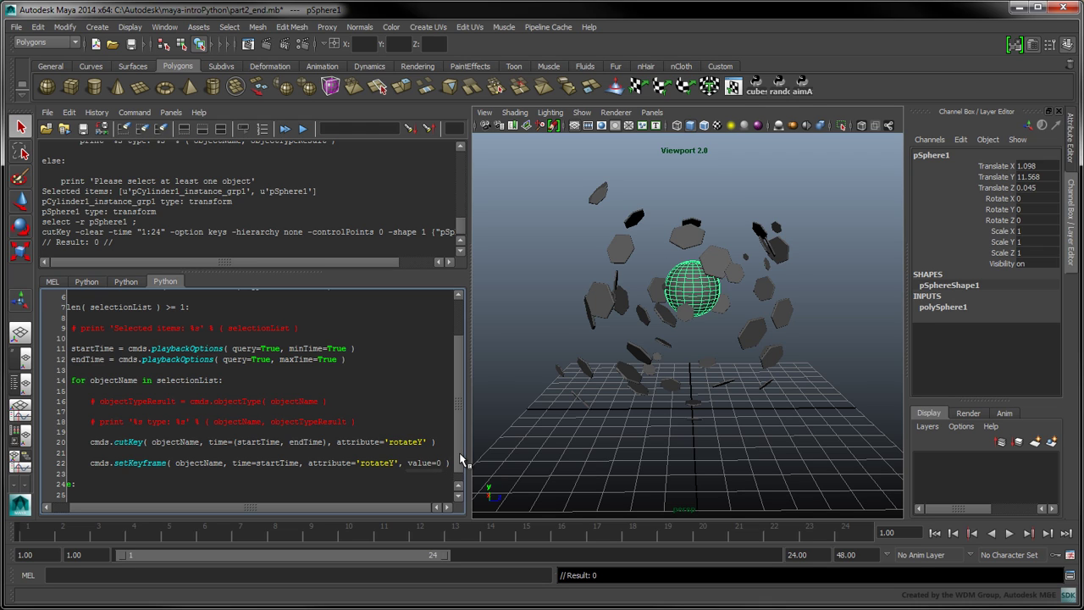
{"action": "key", "text": "Return"}
{"action": "key", "text": "Return"}
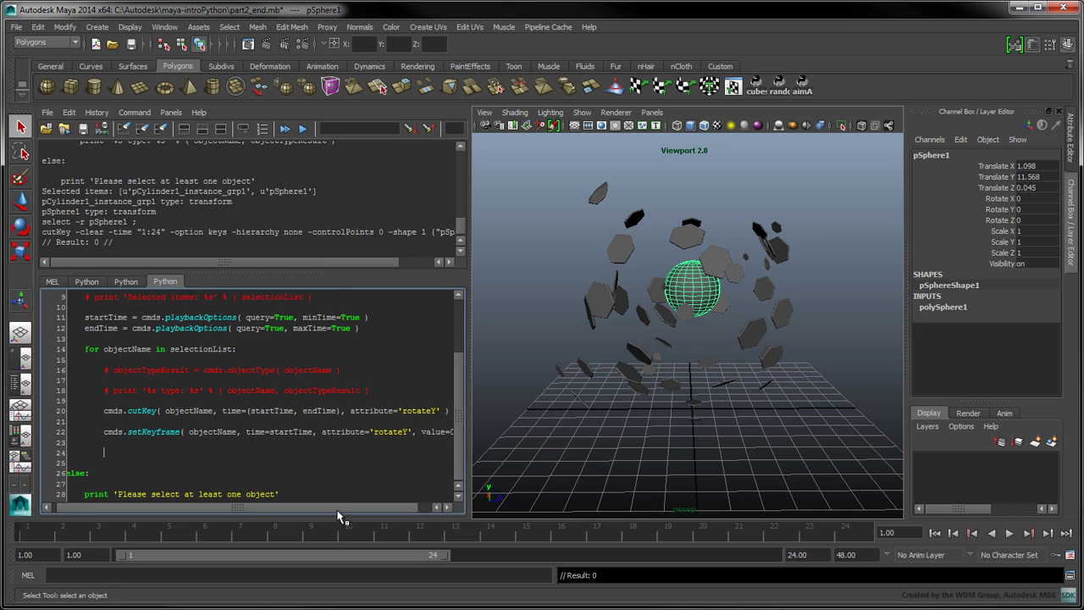
{"action": "type", "text": "cmds.setKeyfra"}
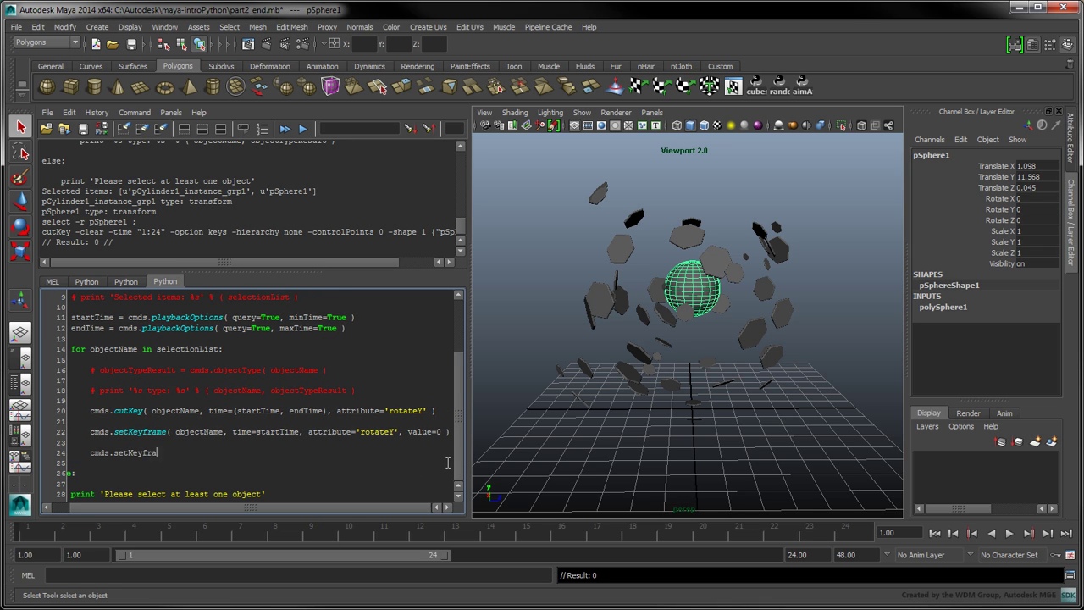
{"action": "type", "text": "me( objectName, time=endTime, attribute='rotateY', value=360 )"}
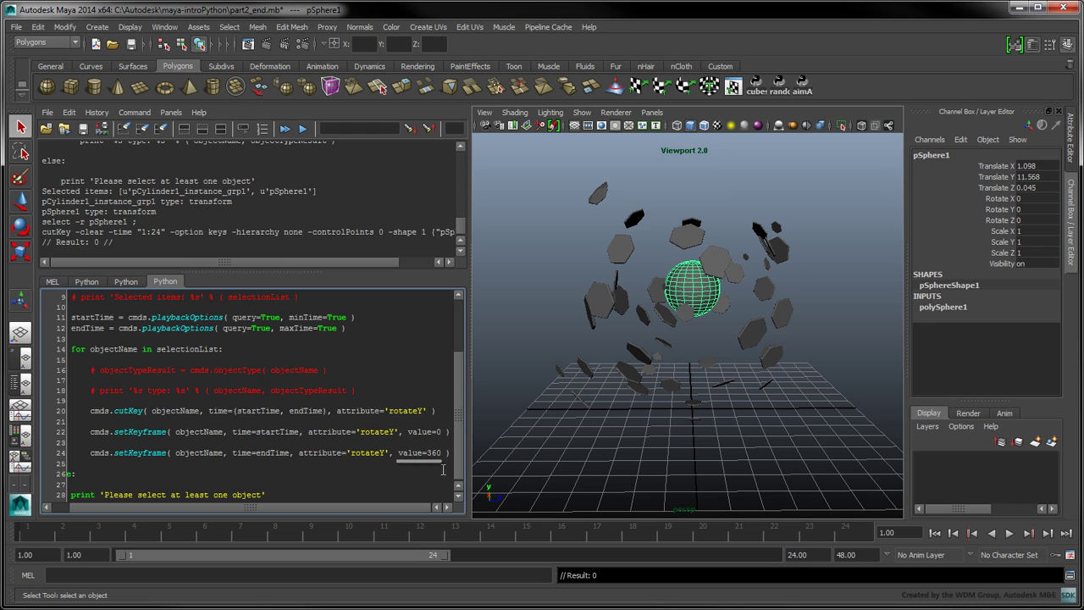
Set the playback end frame to 132.
{"action": "left_click", "coordinate": [814, 550]}
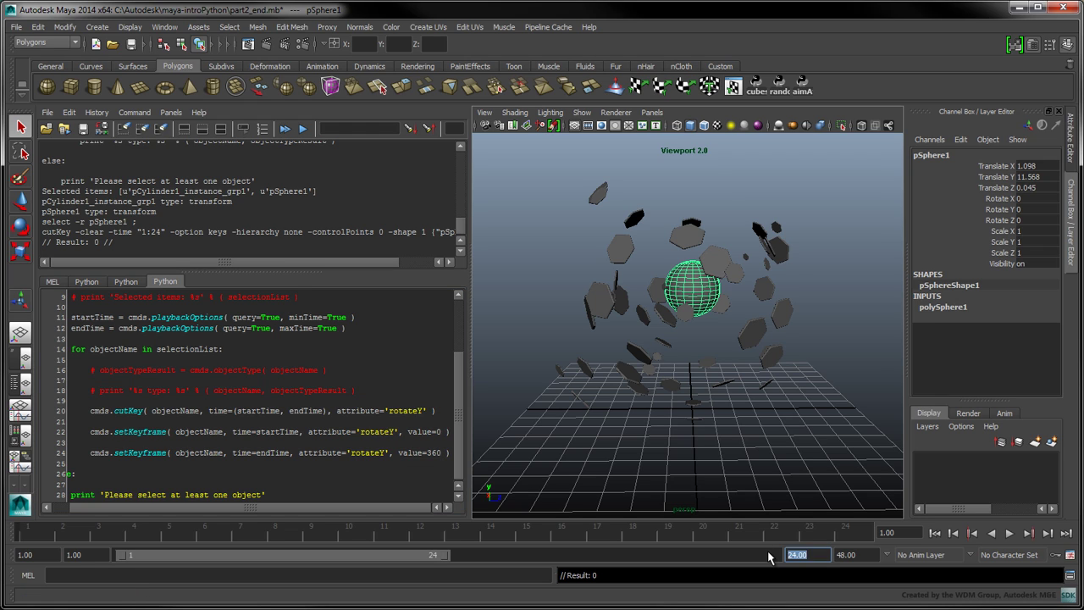
{"action": "type", "text": "132"}
{"action": "key", "text": "Return"}
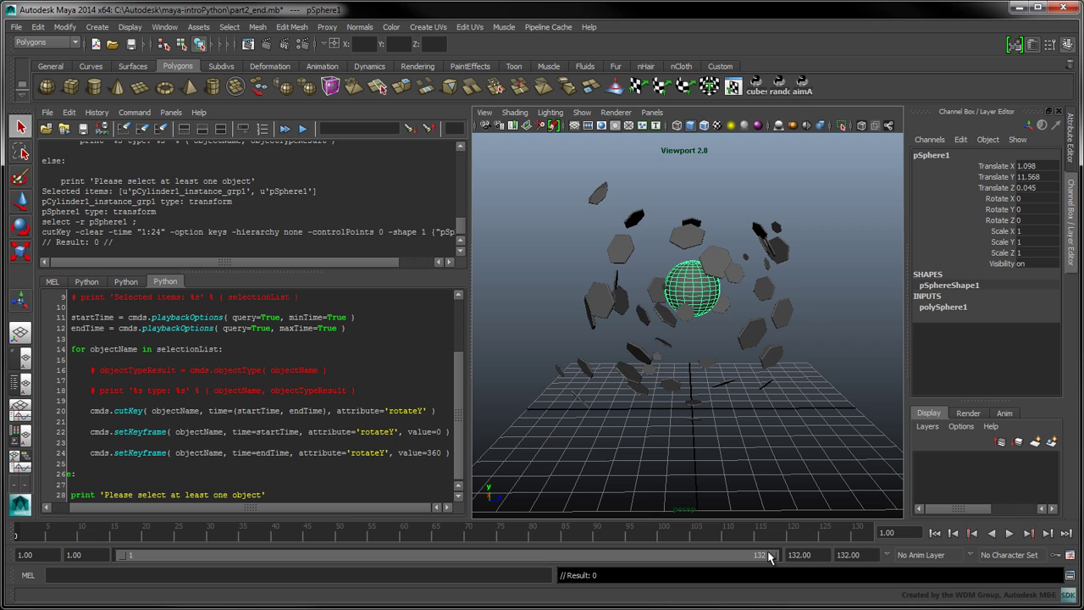
Select pCylinder1_instance_grp1 in the Outliner and execute the whole script on it.
{"action": "left_click", "coordinate": [165, 27]}
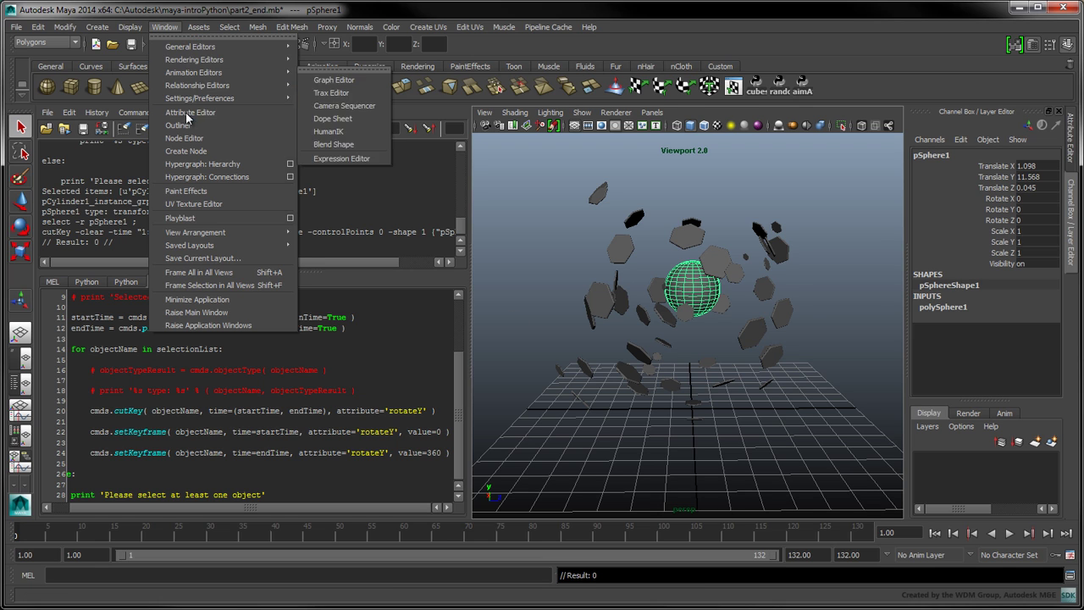
{"action": "left_click", "coordinate": [178, 125]}
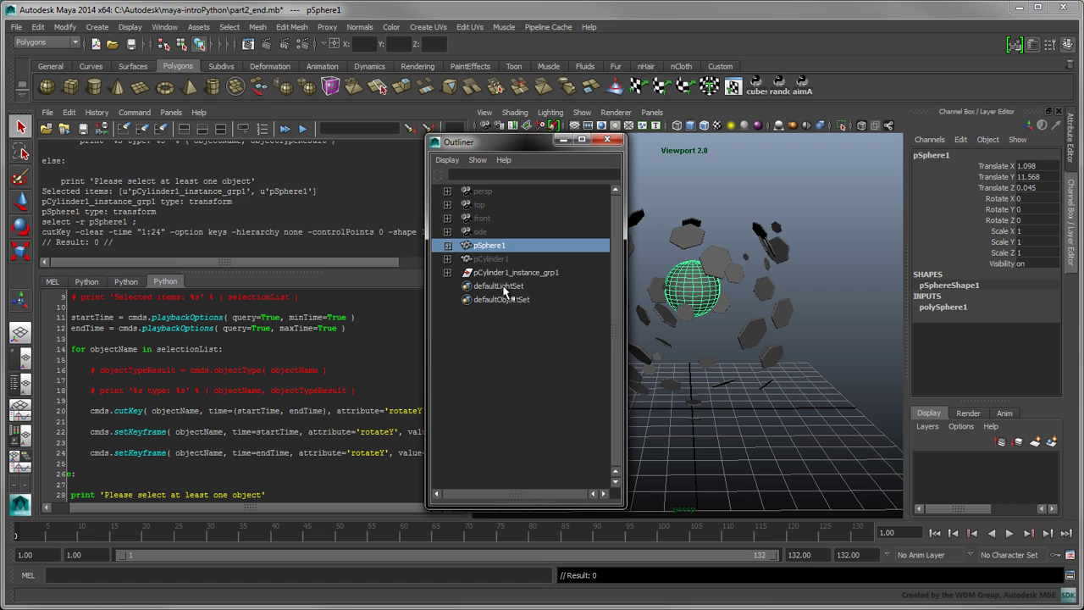
{"action": "left_click", "coordinate": [513, 273]}
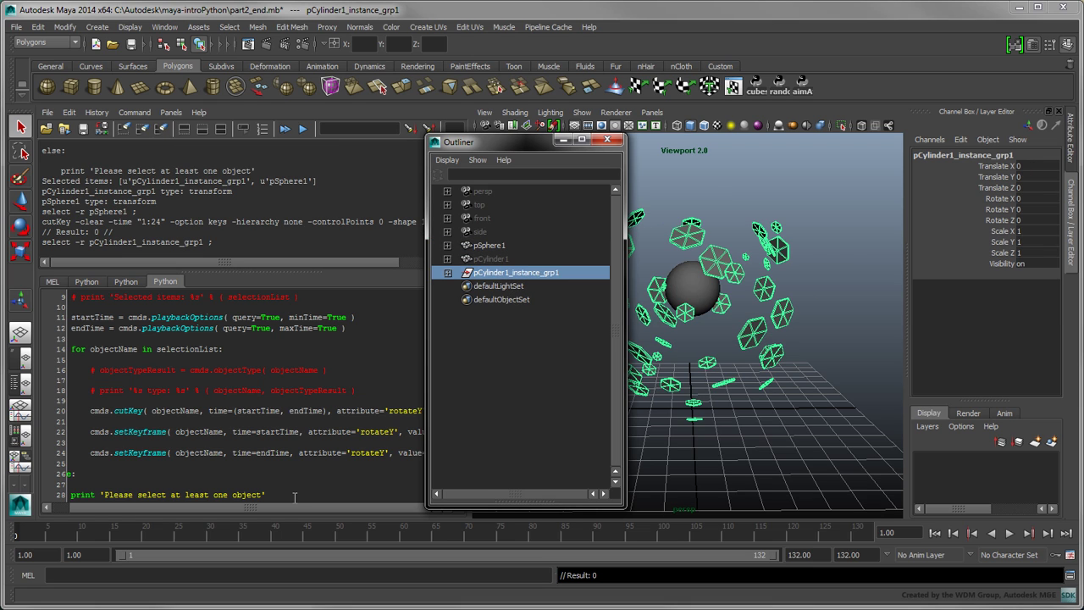
{"action": "key", "text": "ctrl+a"}
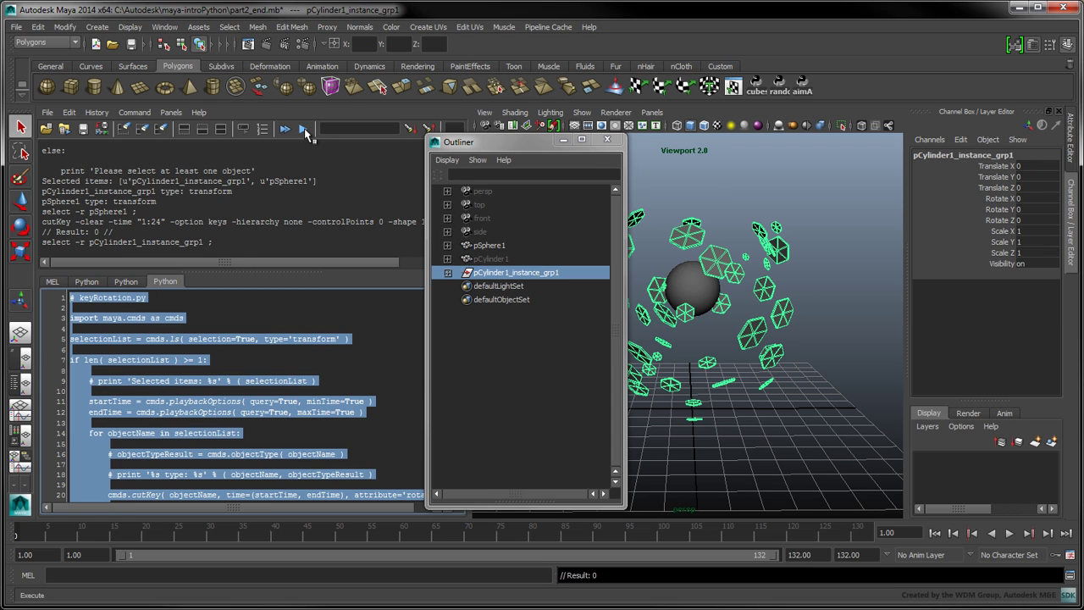
{"action": "left_click", "coordinate": [305, 132]}
{"action": "left_click_drag", "start_coordinate": [490, 140], "coordinate": [354, 135]}
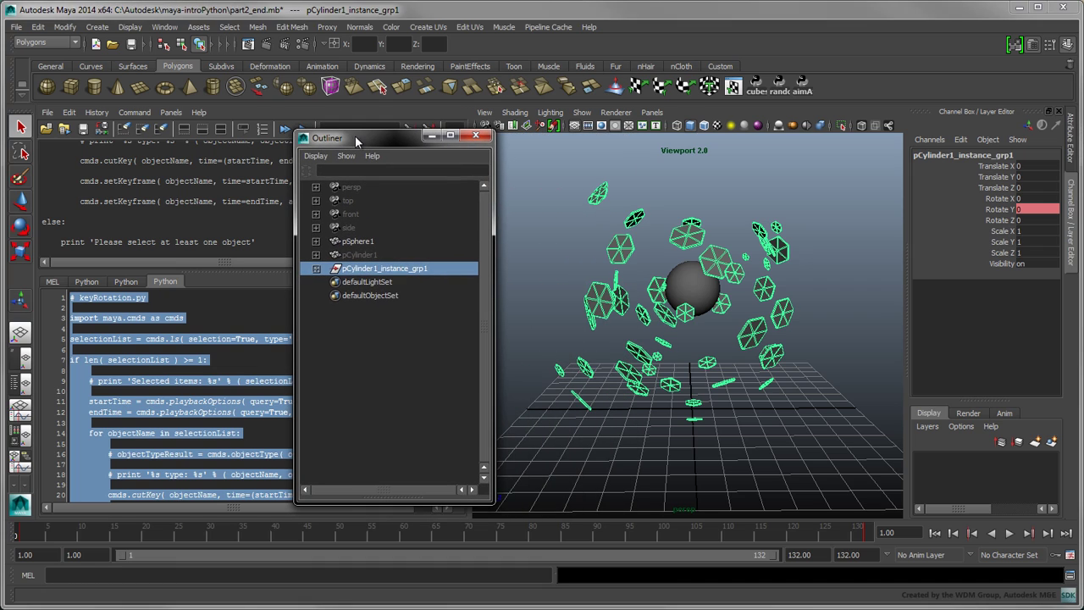
Play the animation to watch the cylinders spin, then rewind and close the Outliner.
{"action": "left_click", "coordinate": [1008, 532]}
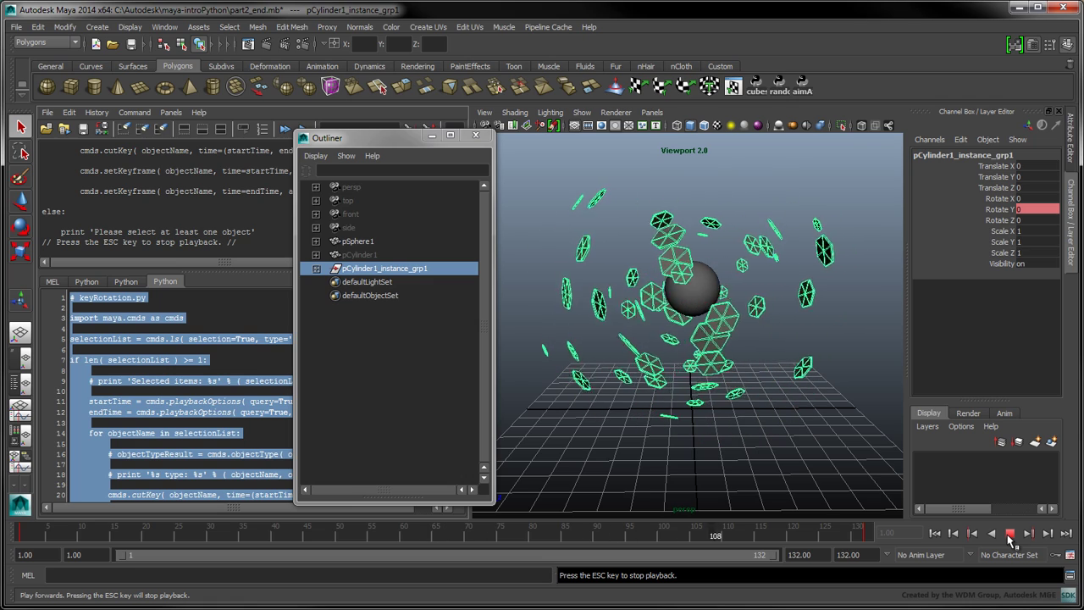
{"action": "left_click", "coordinate": [1010, 534]}
{"action": "left_click", "coordinate": [935, 533]}
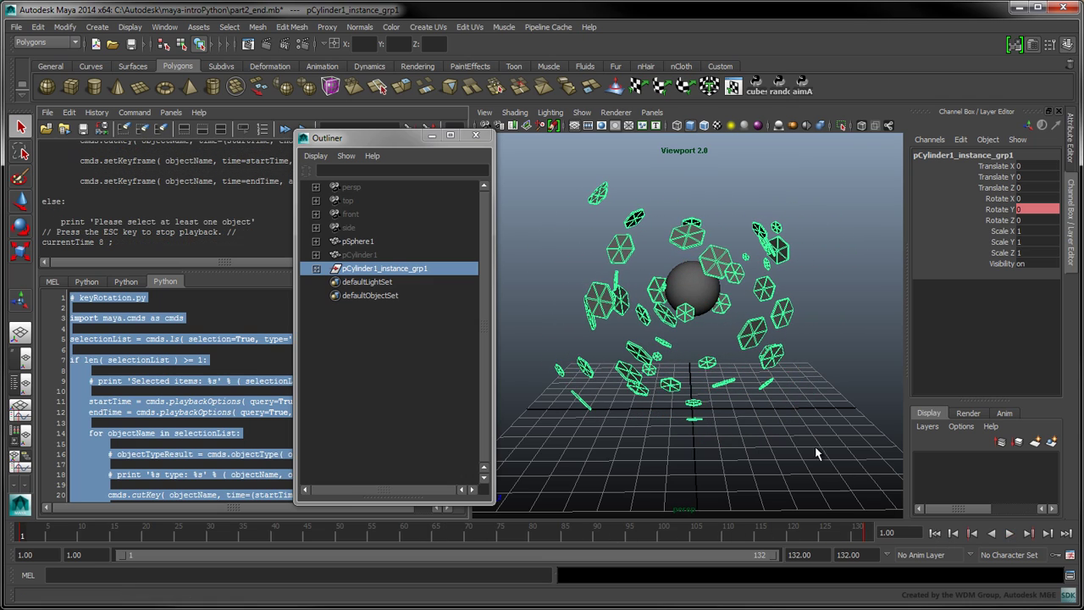
{"action": "left_click", "coordinate": [474, 135]}
{"action": "left_click", "coordinate": [164, 27]}
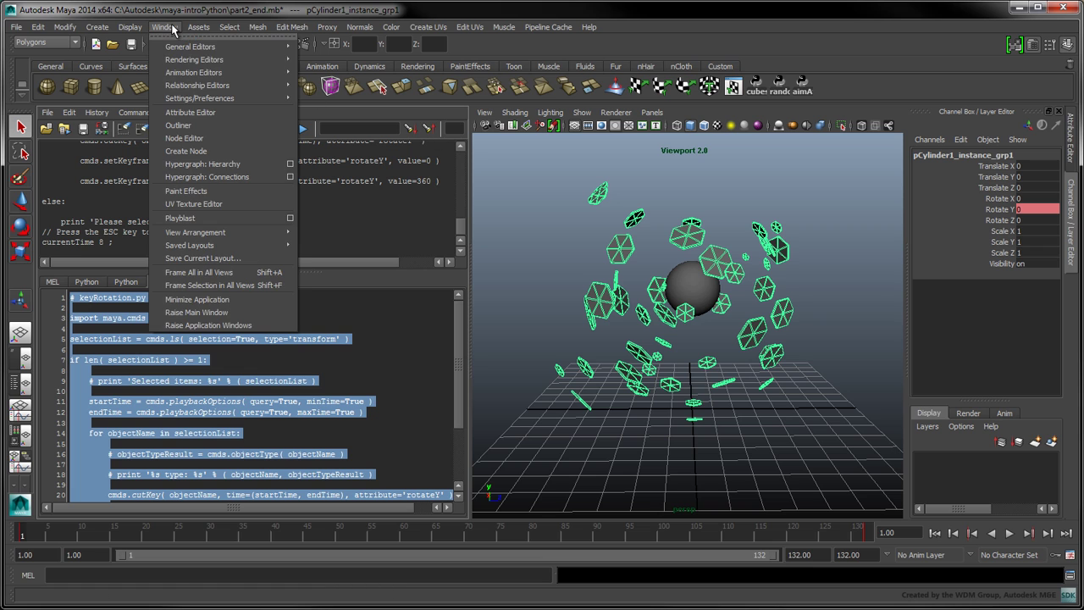
{"action": "mouse_move", "coordinate": [193, 72]}
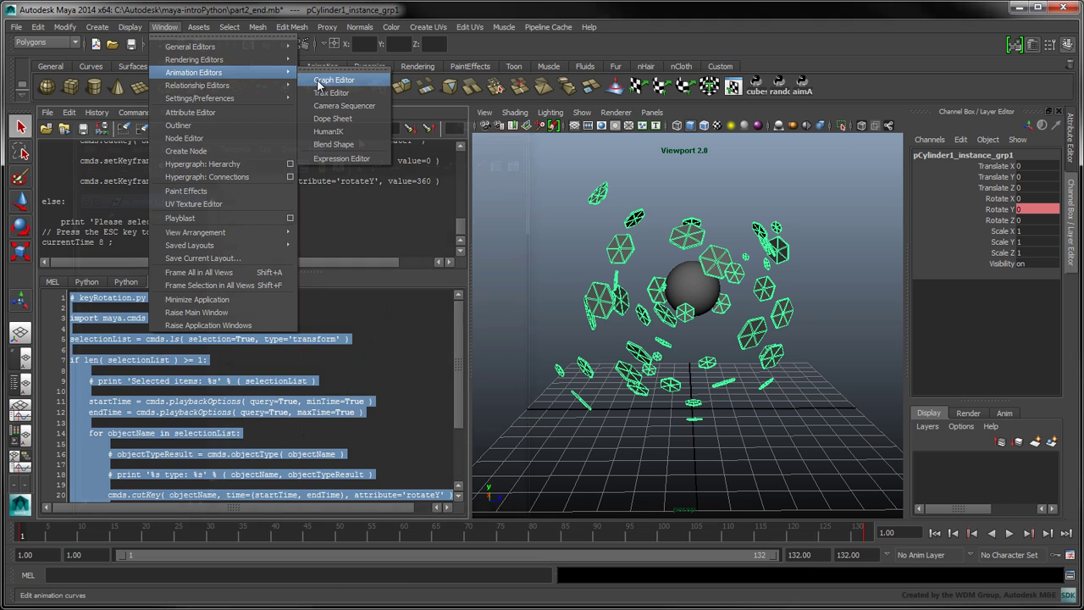
Make both Rotate Y keys linear in the Graph Editor and play the steady 0–360 spin.
{"action": "left_click", "coordinate": [330, 81]}
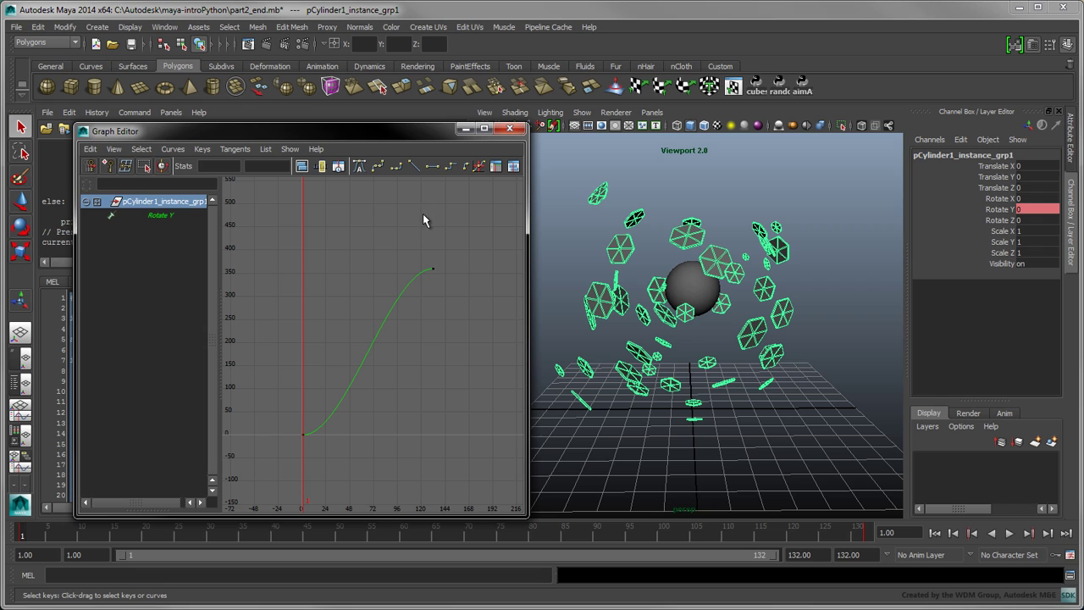
{"action": "left_click_drag", "start_coordinate": [461, 257], "coordinate": [284, 452]}
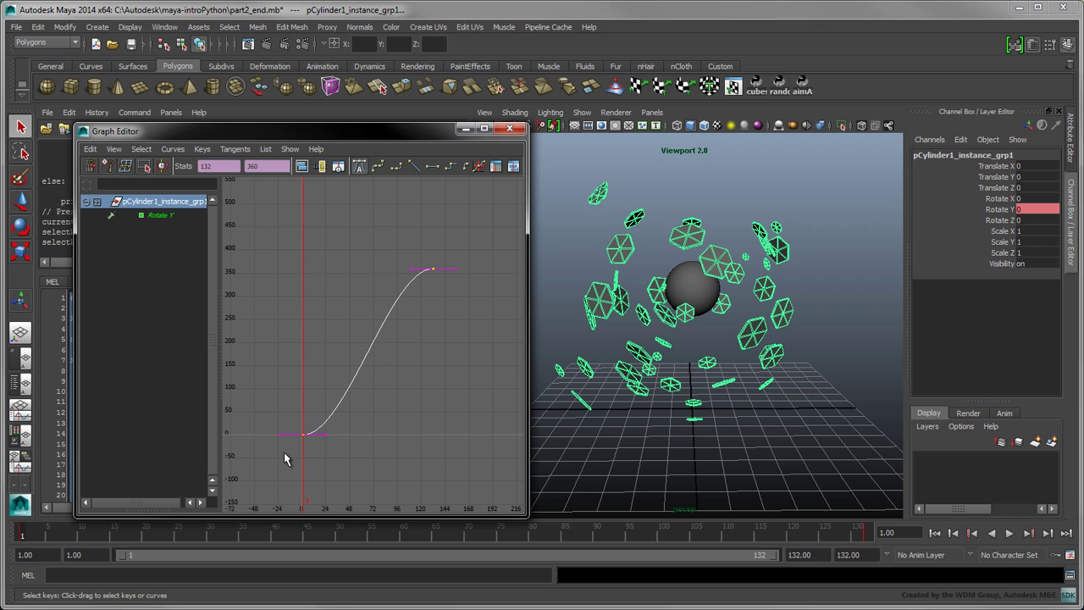
{"action": "left_click", "coordinate": [412, 166]}
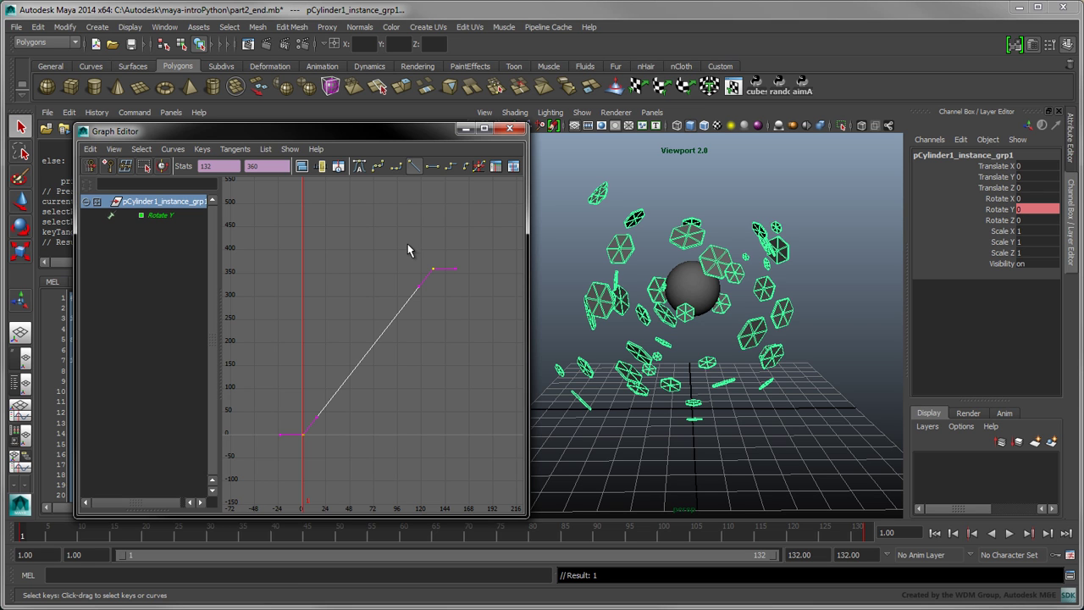
{"action": "left_click", "coordinate": [1013, 533]}
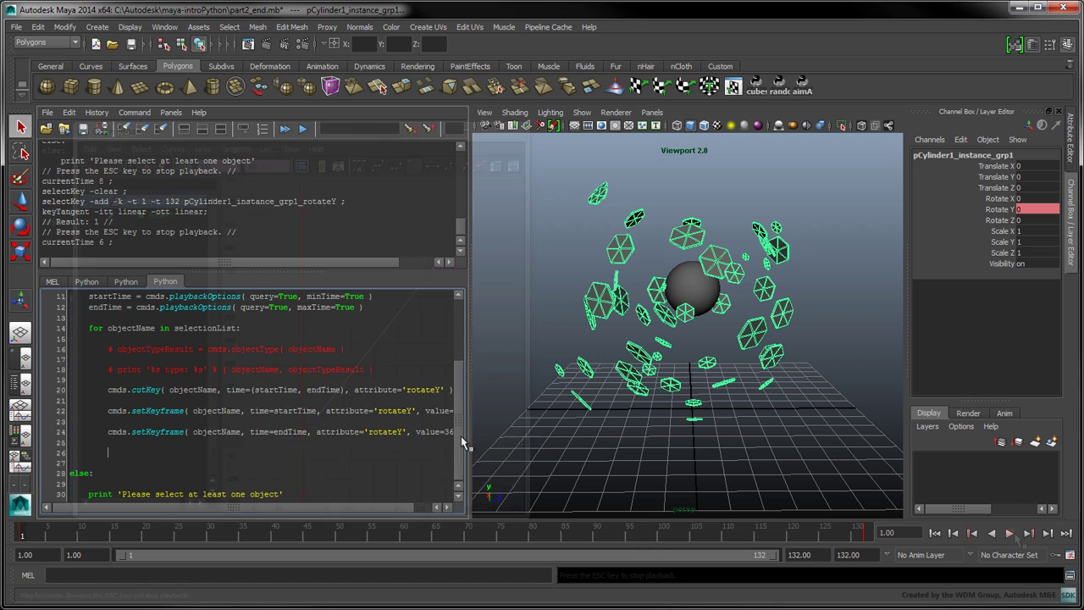
Add lines selecting the rotateY keys and setting them to linear in/out tangents with keyTangent.
{"action": "type", "text": "cmds.sel"}
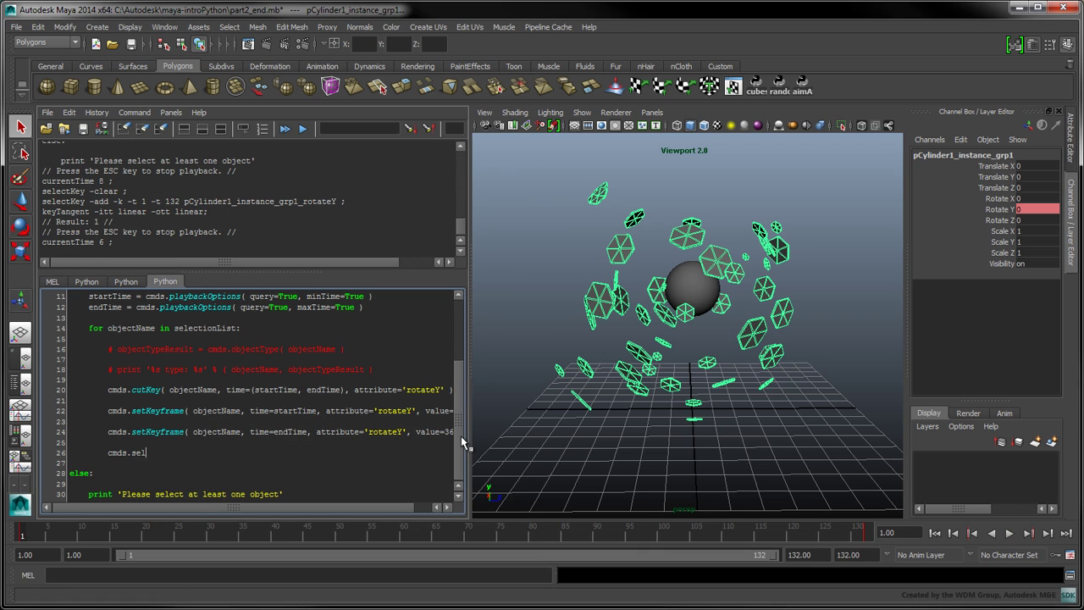
{"action": "type", "text": "ectKey( "}
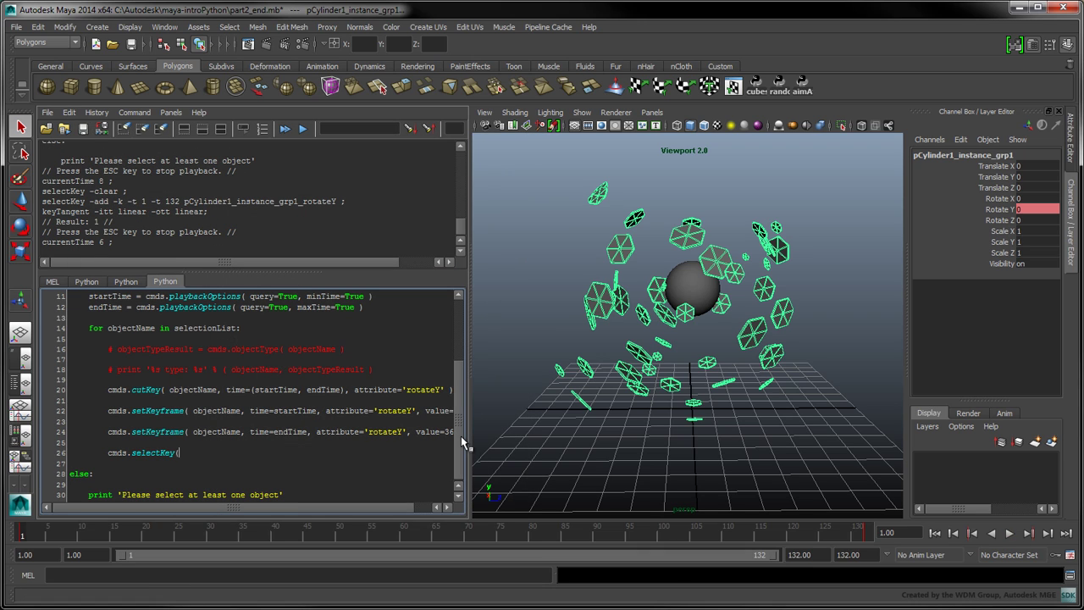
{"action": "type", "text": "objectName, time=(startTime, endTime), attribute='rotateY', keyframe=True )"}
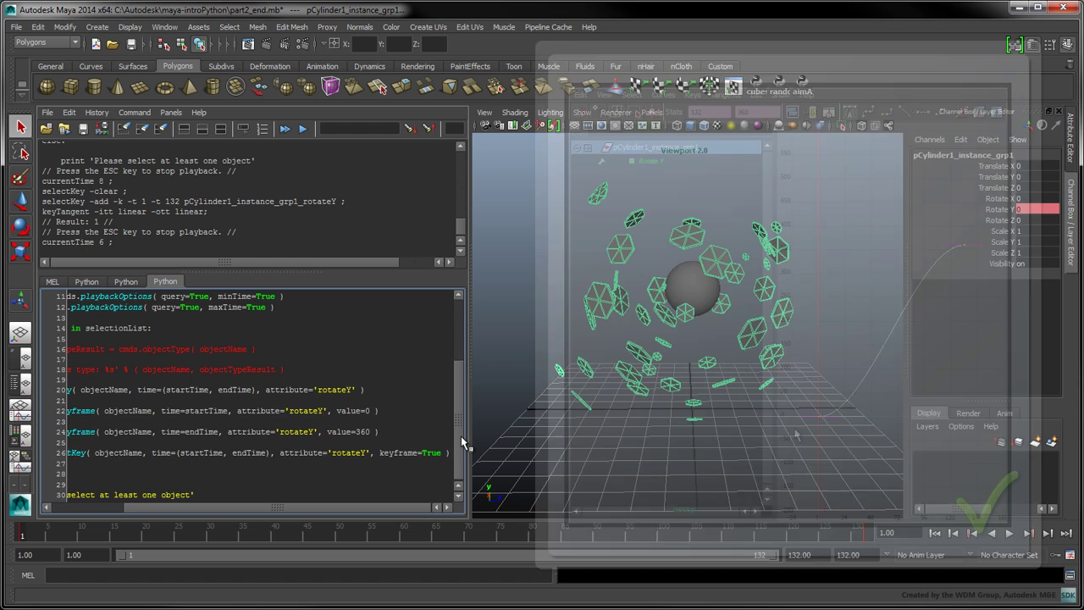
{"action": "key", "text": "Return"}
{"action": "key", "text": "Return"}
{"action": "type", "text": "cmds.keyT"}
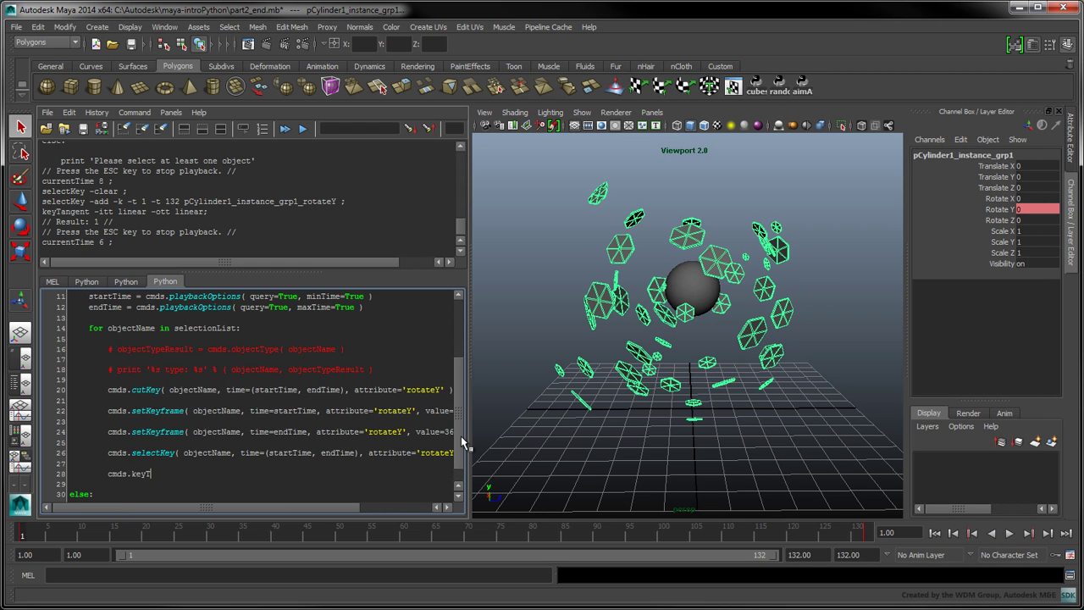
{"action": "type", "text": "angent( inTangentType='linear', outTangentType='linear' )"}
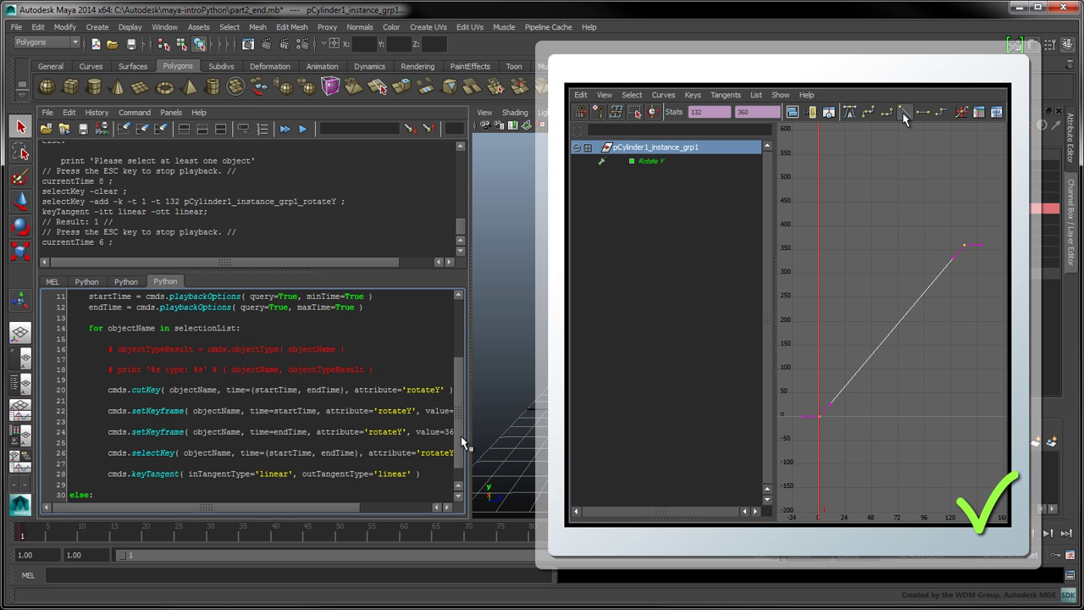
Run the whole script, then play and stop the evenly spinning cylinders.
{"action": "scroll", "coordinate": [461, 436], "scroll_direction": "down", "scroll_amount": 1}
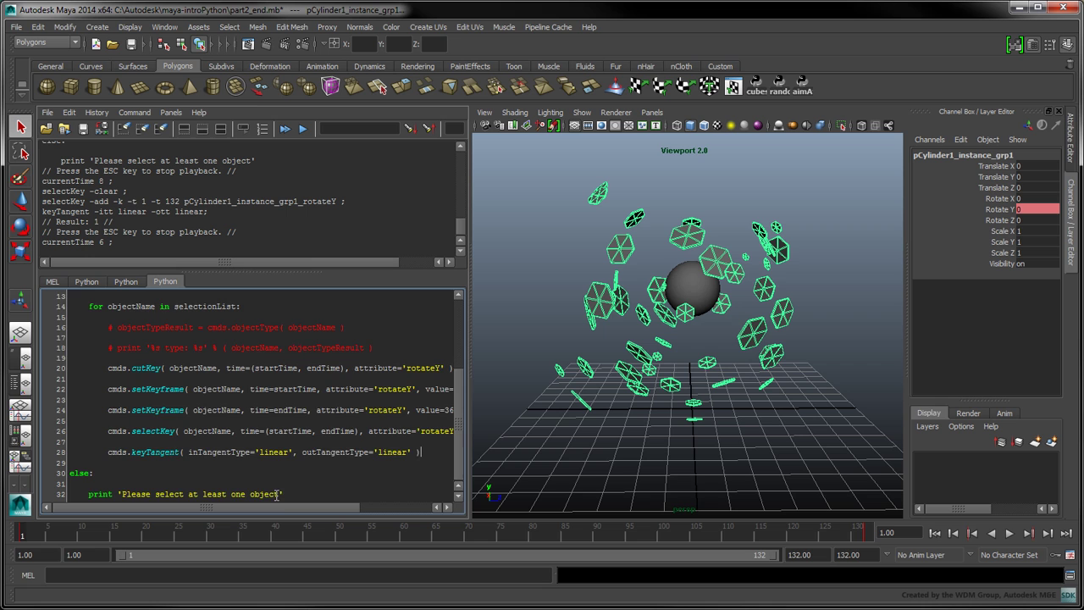
{"action": "left_click_drag", "start_coordinate": [285, 494], "coordinate": [71, 291]}
{"action": "left_click", "coordinate": [305, 132]}
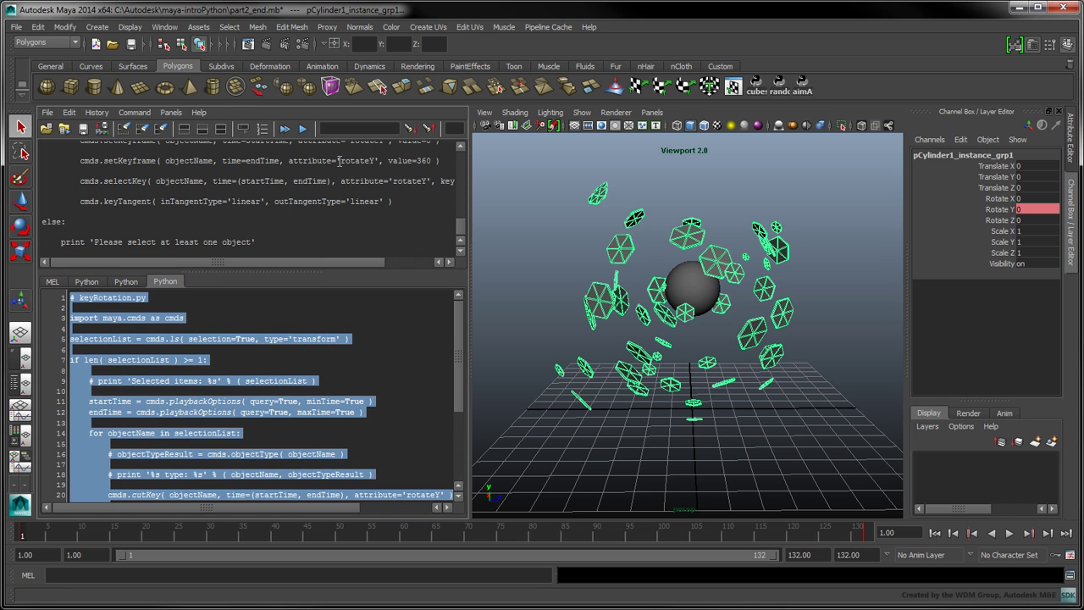
{"action": "left_click", "coordinate": [1008, 532]}
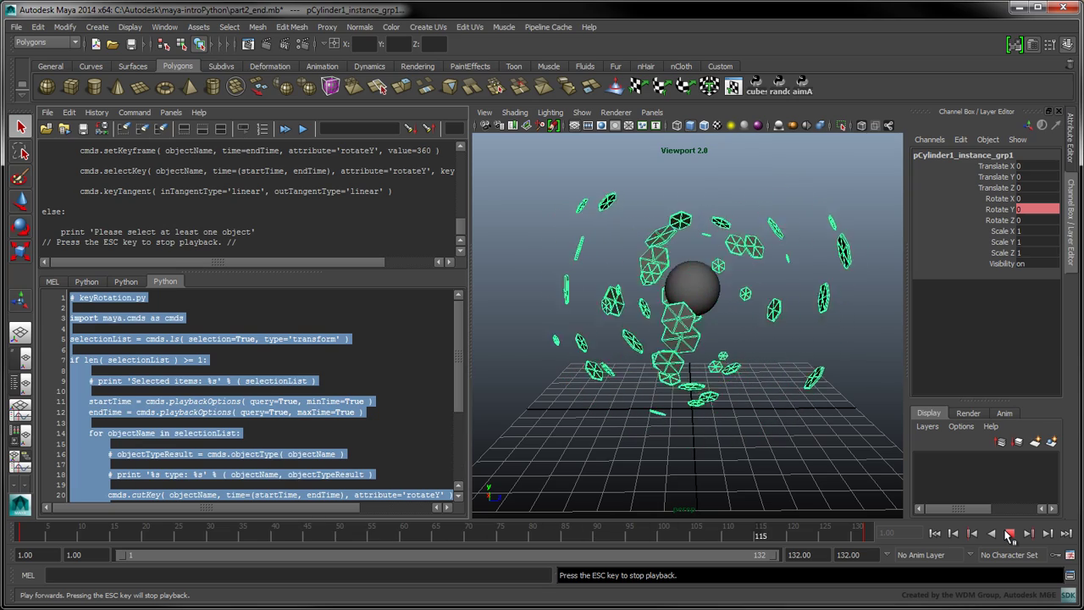
{"action": "left_click", "coordinate": [1009, 532]}
{"action": "left_click", "coordinate": [323, 323]}
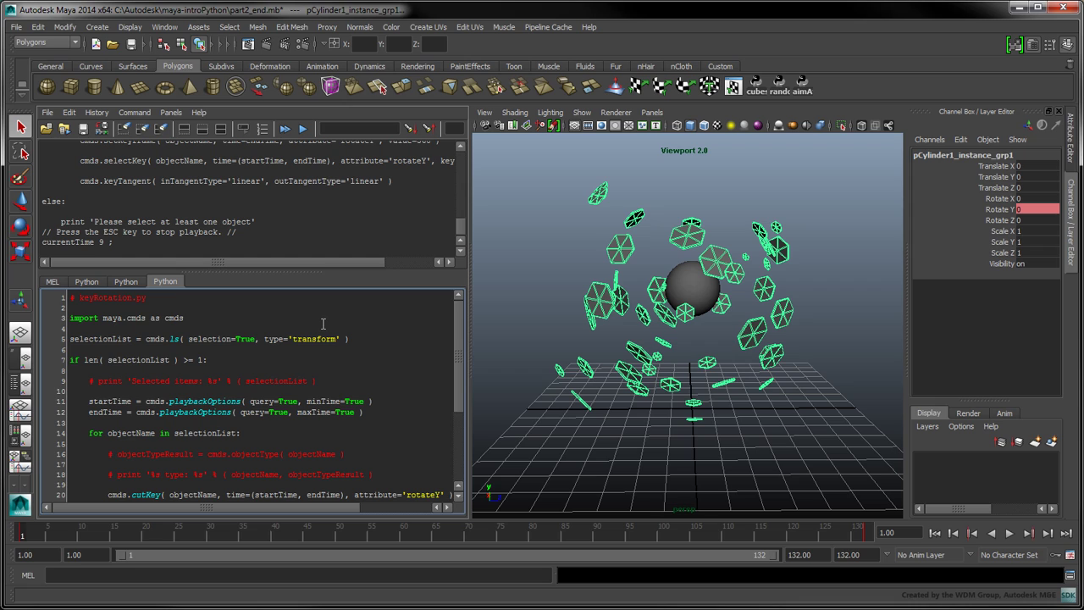
Add the keyFullRotation( pObjectName, pStartTime, pEndTime, pTargetAttribute ) header and select the loop's keying lines.
{"action": "key", "text": "Return"}
{"action": "key", "text": "Return"}
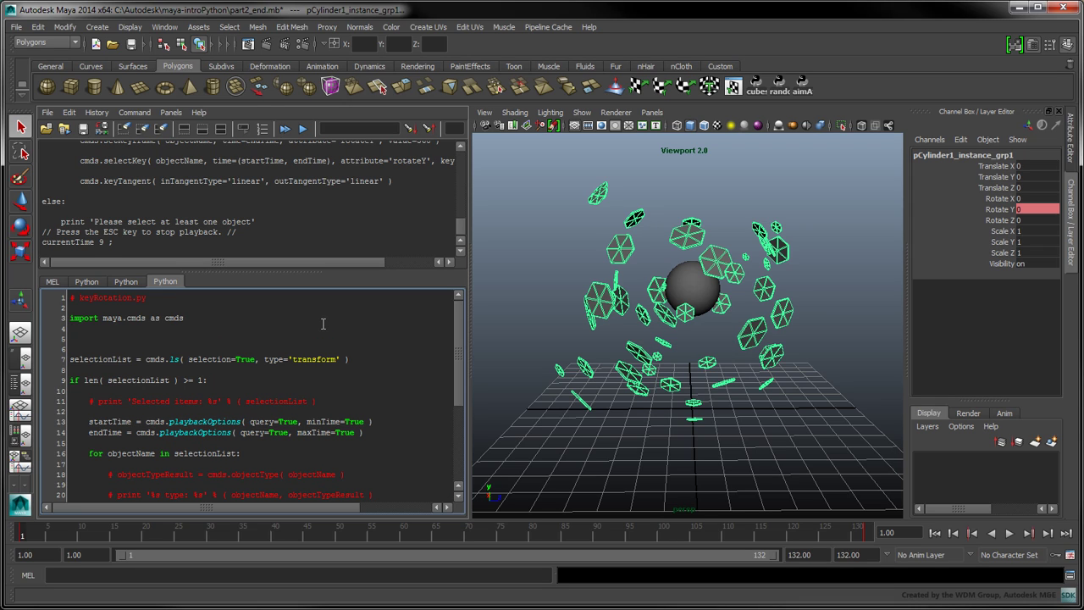
{"action": "type", "text": "def keyF"}
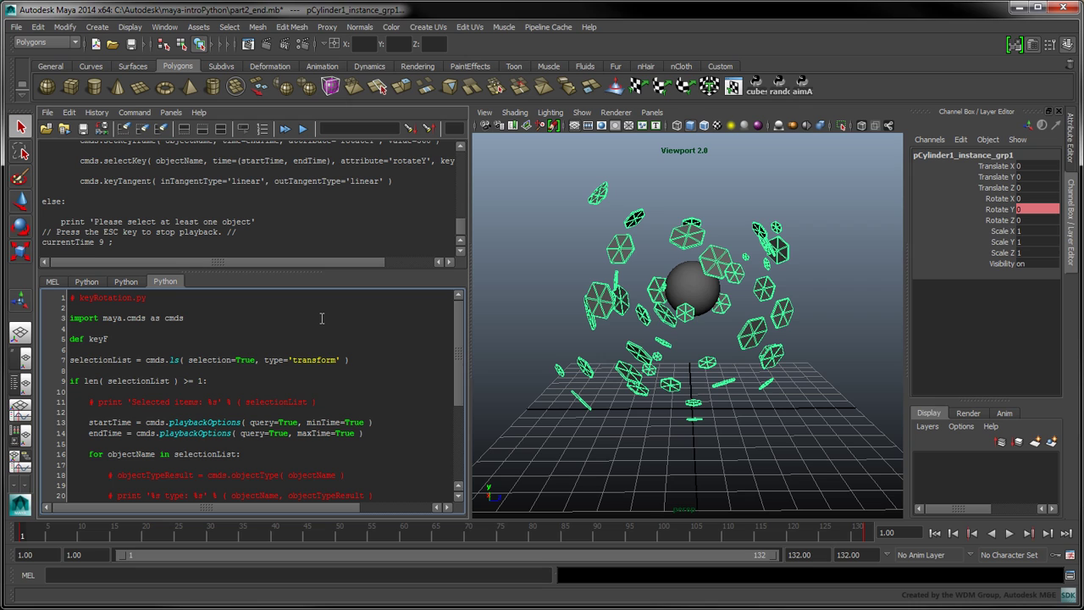
{"action": "type", "text": "ullRotation( "}
{"action": "type", "text": "pObjectName, pStartTime, pEndTime, pTargetAttribute ):"}
{"action": "key", "text": "Return"}
{"action": "key", "text": "Return"}
{"action": "key", "text": "Tab"}
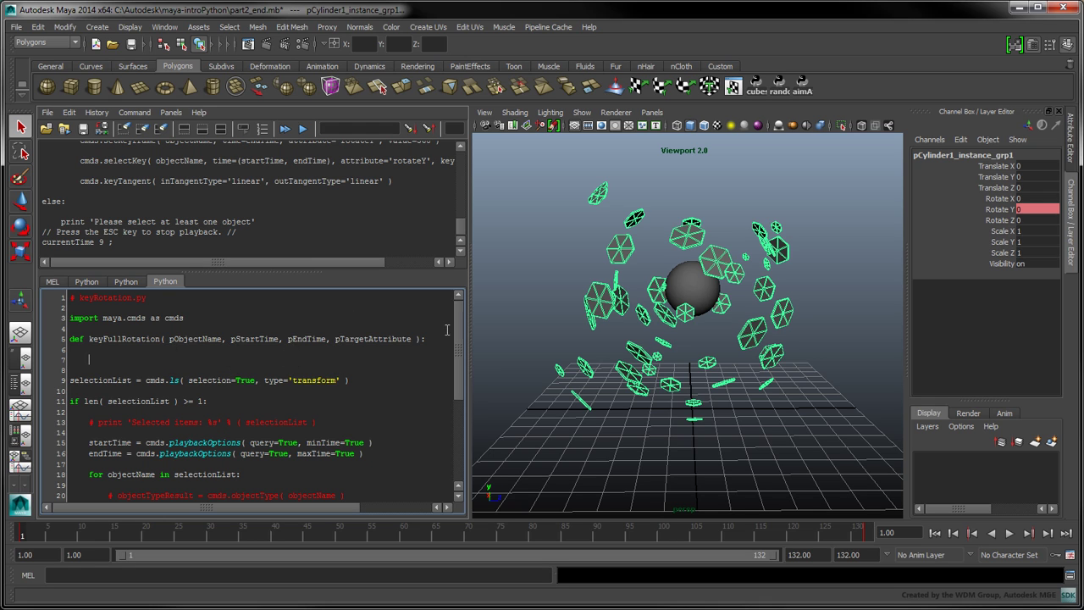
{"action": "left_click_drag", "start_coordinate": [458, 339], "coordinate": [454, 406]}
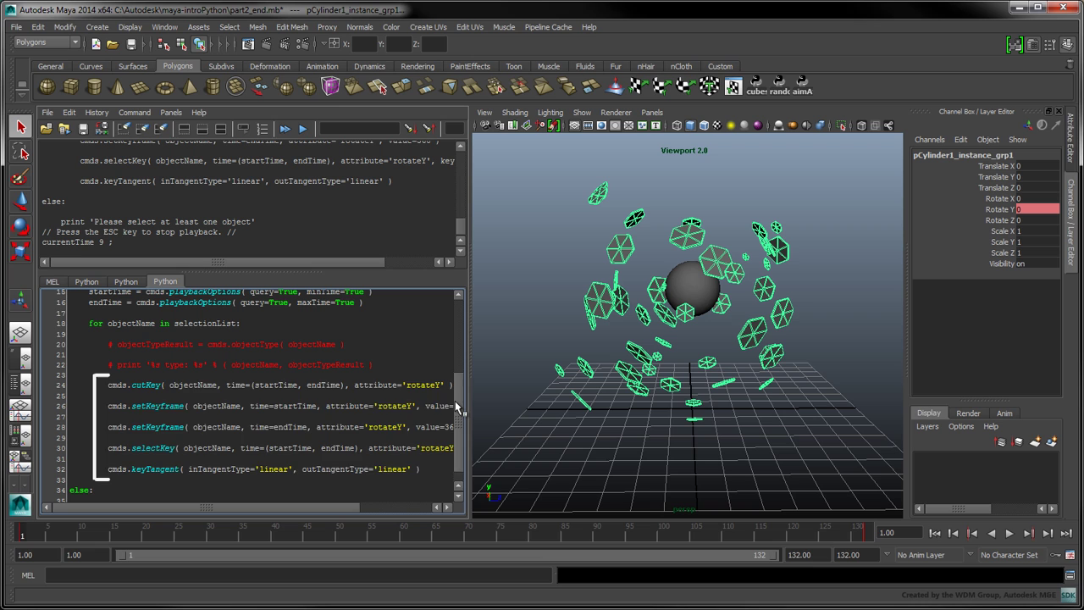
{"action": "left_click_drag", "start_coordinate": [421, 469], "coordinate": [69, 388]}
Move the cutKey-through-keyTangent lines from the loop into the keyFullRotation body.
{"action": "key", "text": "ctrl+x"}
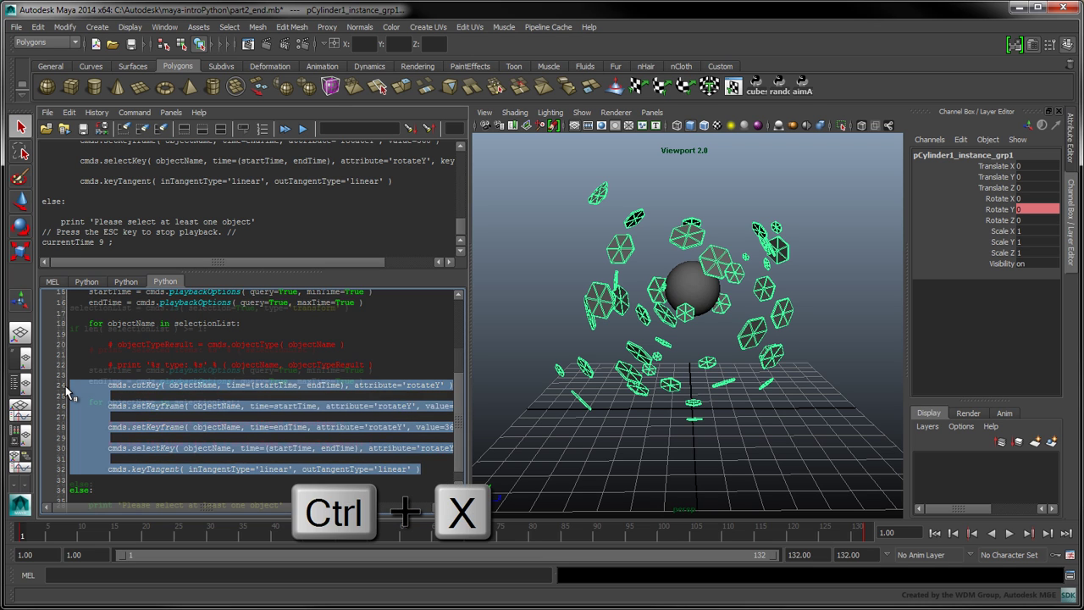
{"action": "left_click_drag", "start_coordinate": [459, 385], "coordinate": [460, 327]}
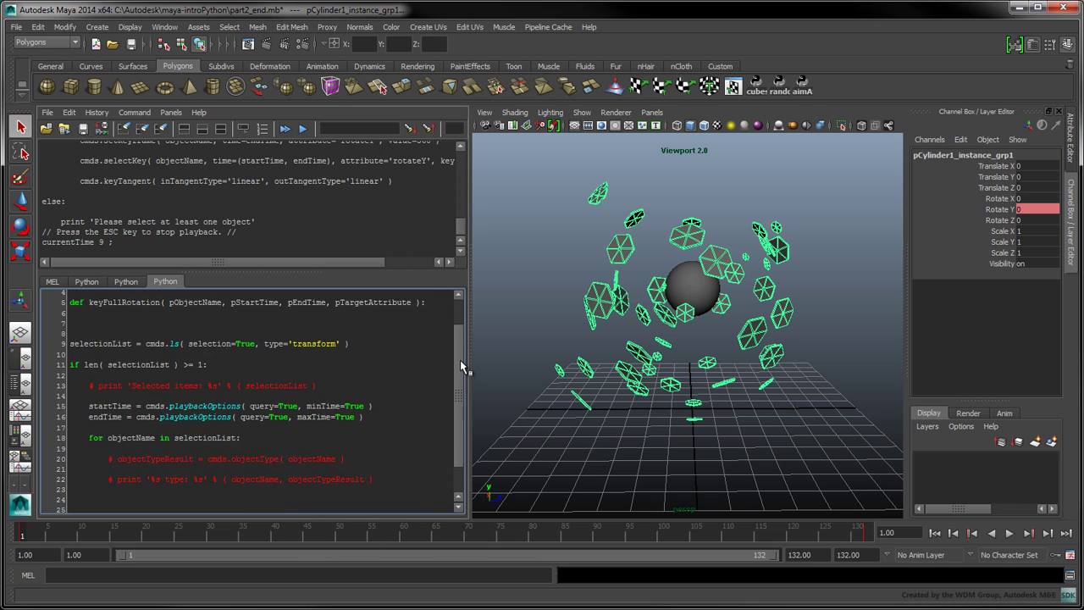
{"action": "key", "text": "ctrl+v"}
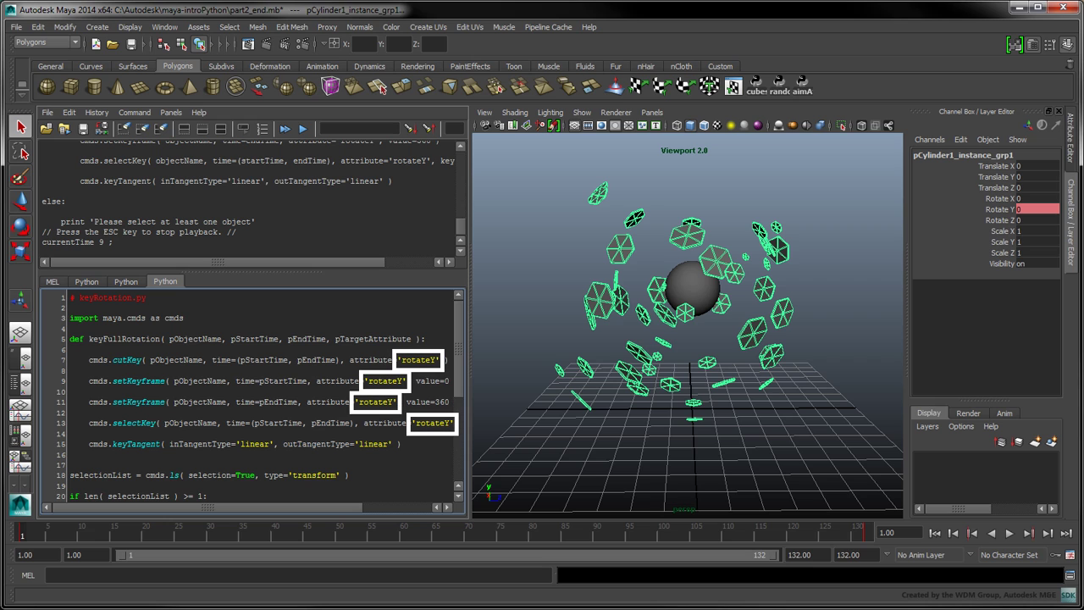
Use pTargetAttribute in place of 'rotateY' and call keyFullRotation( objectName, startTime, endTime, 'rotateY' ) in the loop.
{"action": "mouse_move", "coordinate": [331, 506]}
{"action": "left_mouse_down"}
{"action": "mouse_move", "coordinate": [422, 505]}
{"action": "mouse_move", "coordinate": [343, 506]}
{"action": "left_mouse_up"}
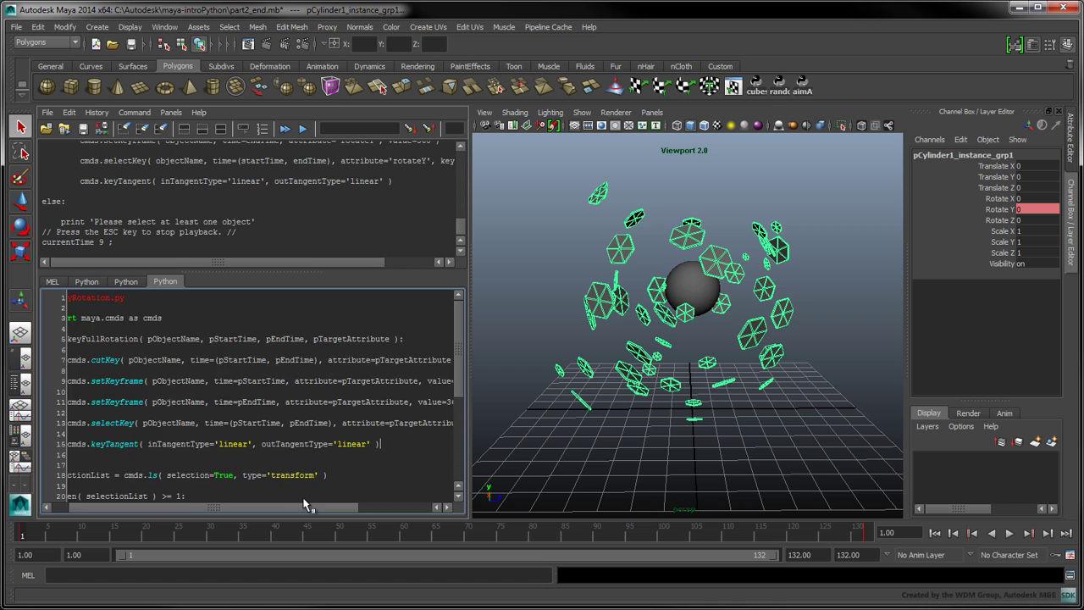
{"action": "scroll", "coordinate": [461, 449], "scroll_direction": "down", "scroll_amount": 5}
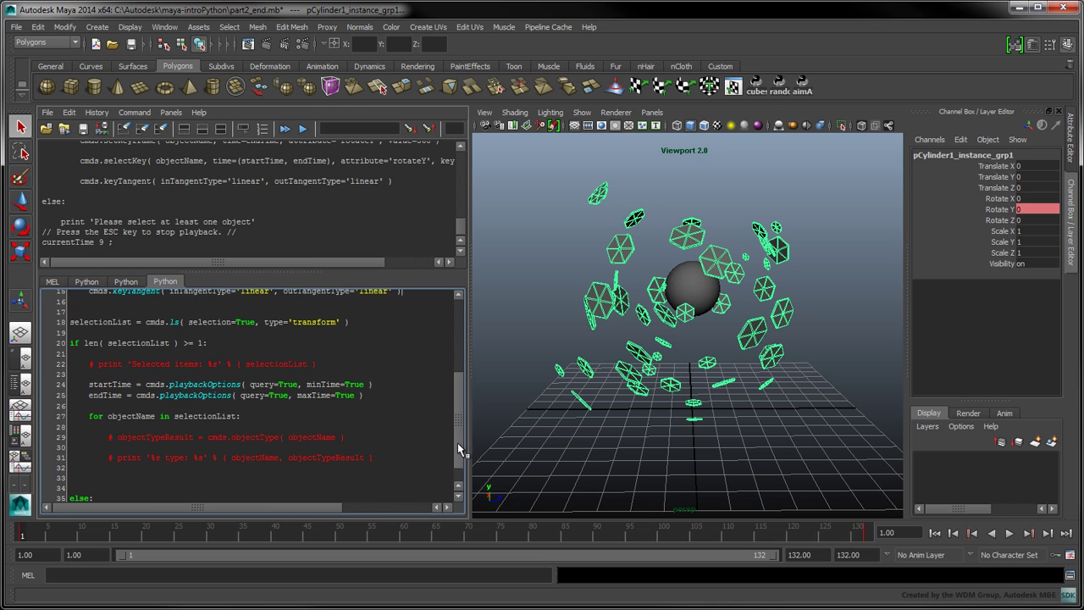
{"action": "key", "text": "Return"}
{"action": "type", "text": "keyFullRotation("}
{"action": "type", "text": " objectName, startTime, endTime, 'rotateY' )"}
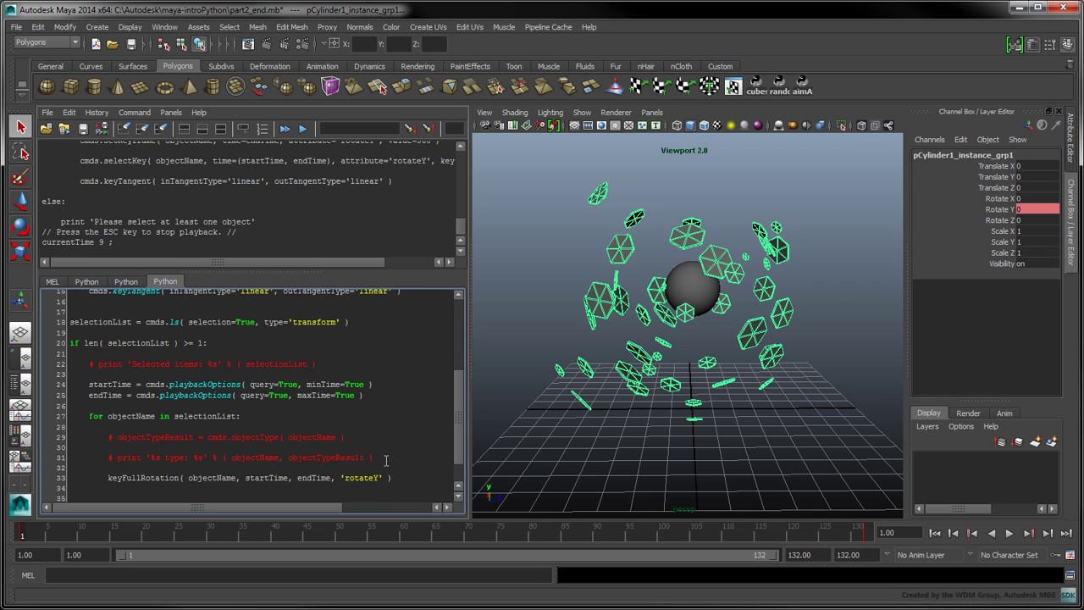
Save the script to the shelf as a keyRot item.
{"action": "left_click", "coordinate": [48, 111]}
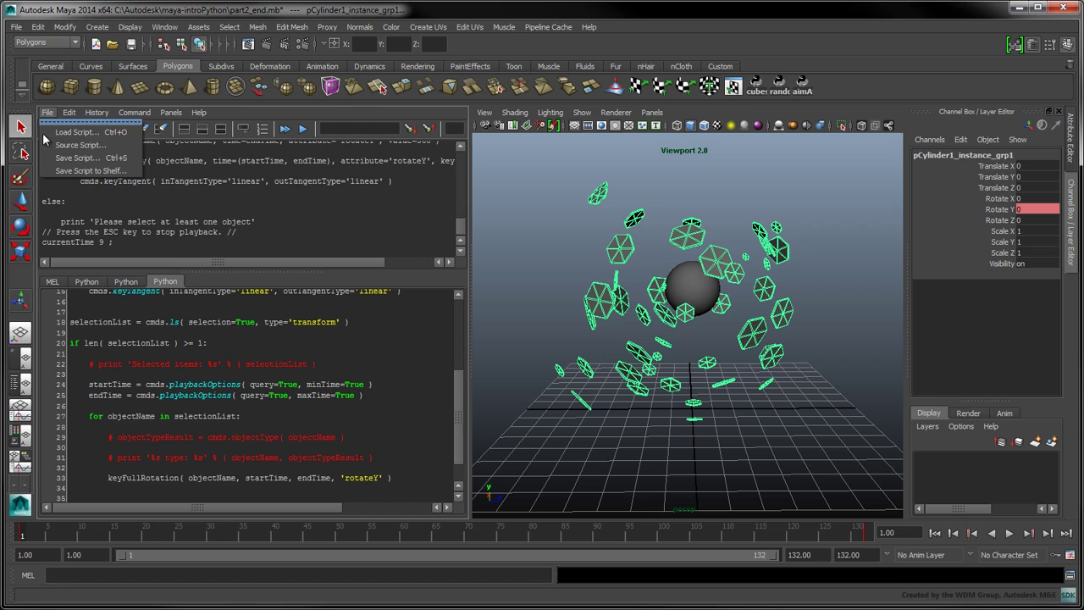
{"action": "left_click", "coordinate": [65, 172]}
{"action": "type", "text": "keyRot"}
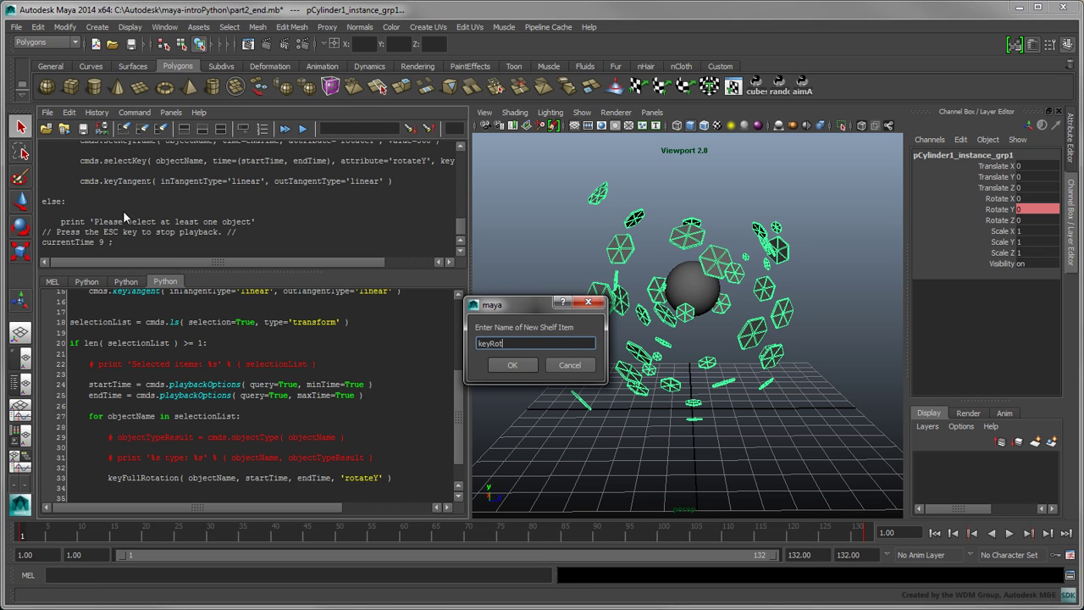
{"action": "left_click", "coordinate": [525, 365]}
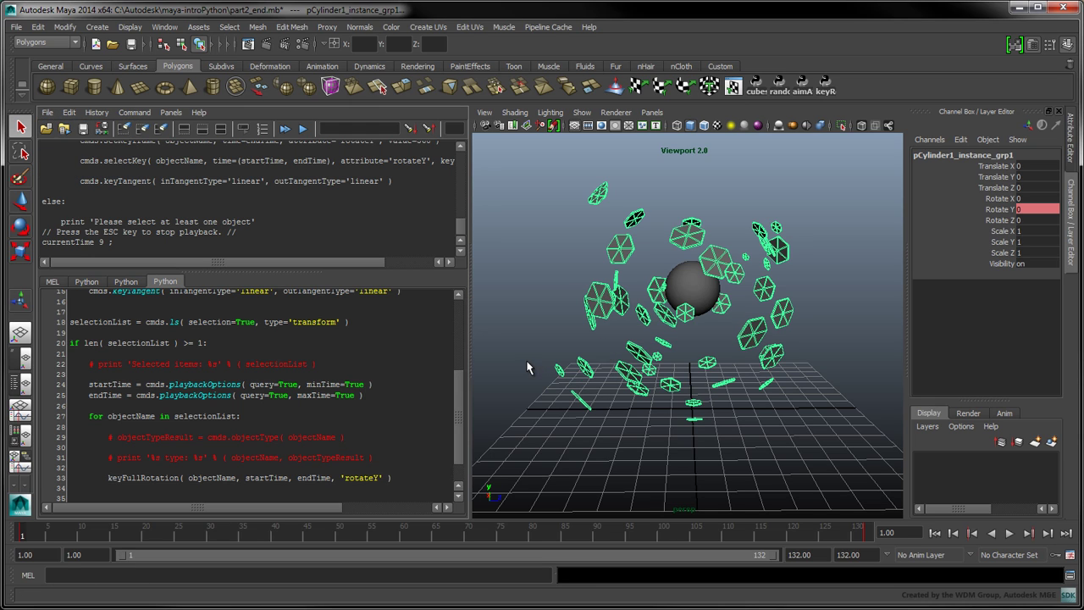
Save the script as keyRotation, then run it from the new shelf button and play.
{"action": "left_click", "coordinate": [47, 112]}
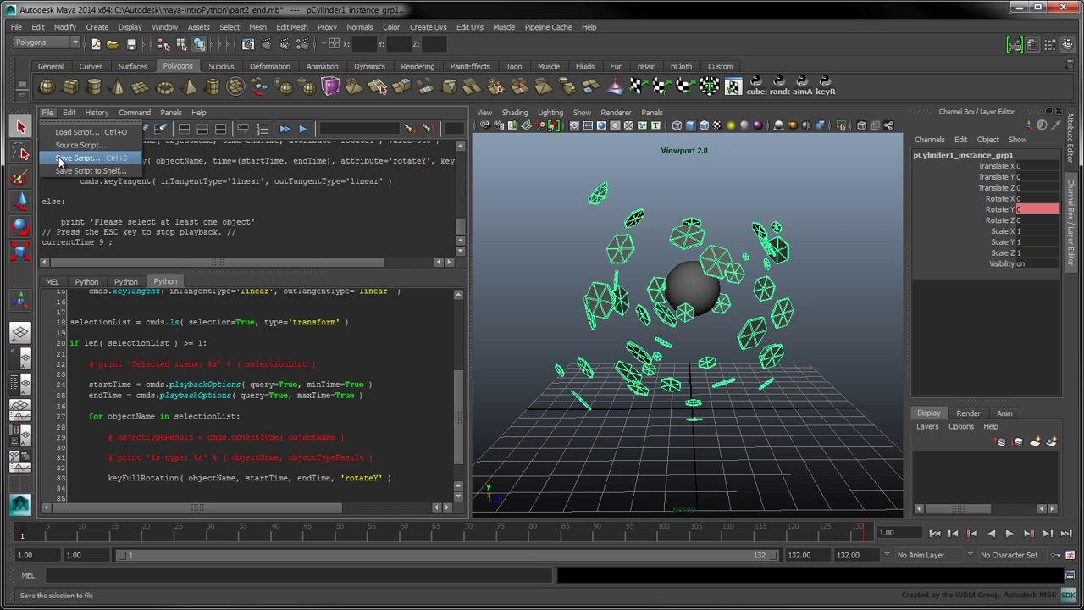
{"action": "left_click", "coordinate": [59, 157]}
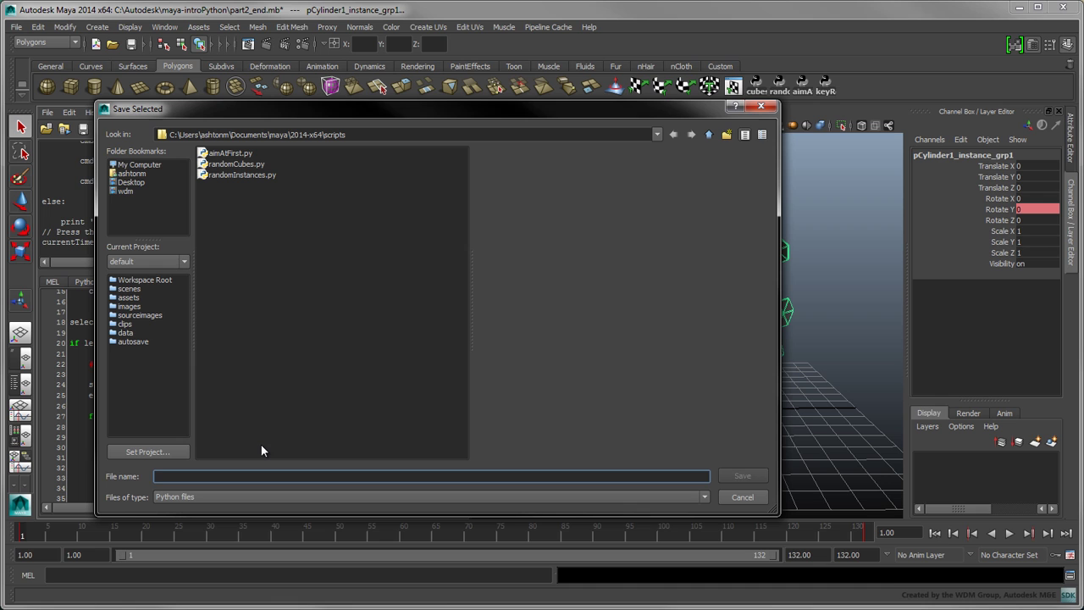
{"action": "type", "text": "keyRotation"}
{"action": "left_click", "coordinate": [734, 479]}
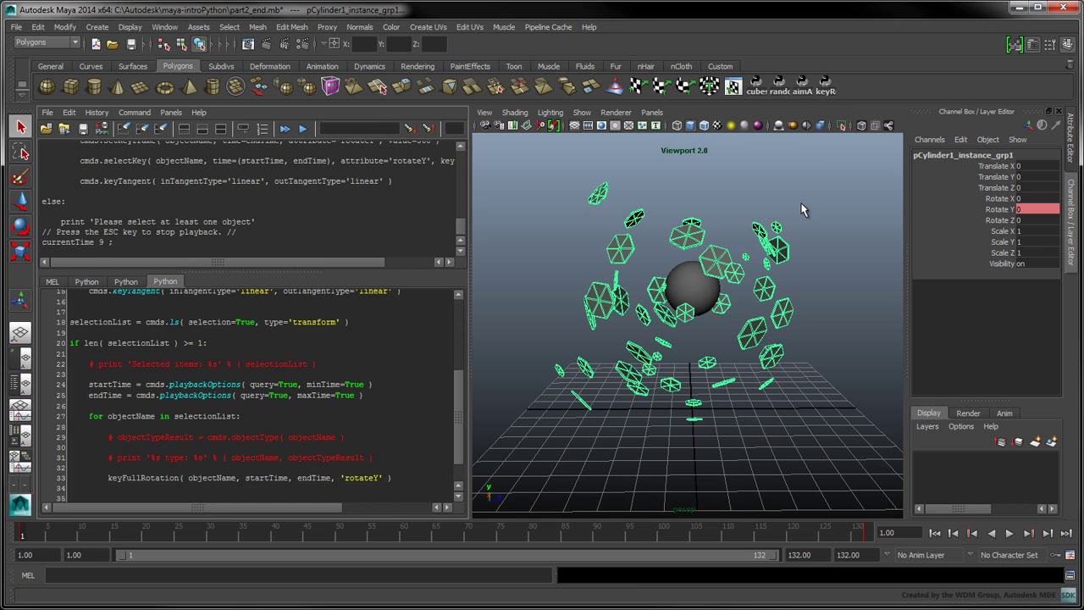
{"action": "left_click", "coordinate": [822, 92]}
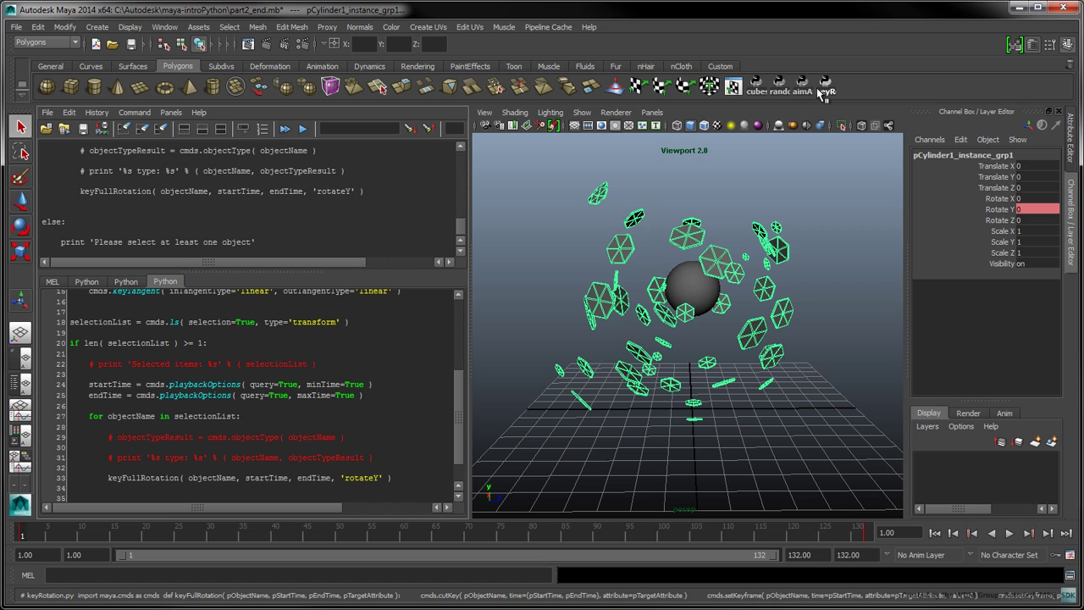
{"action": "left_click", "coordinate": [1008, 532]}
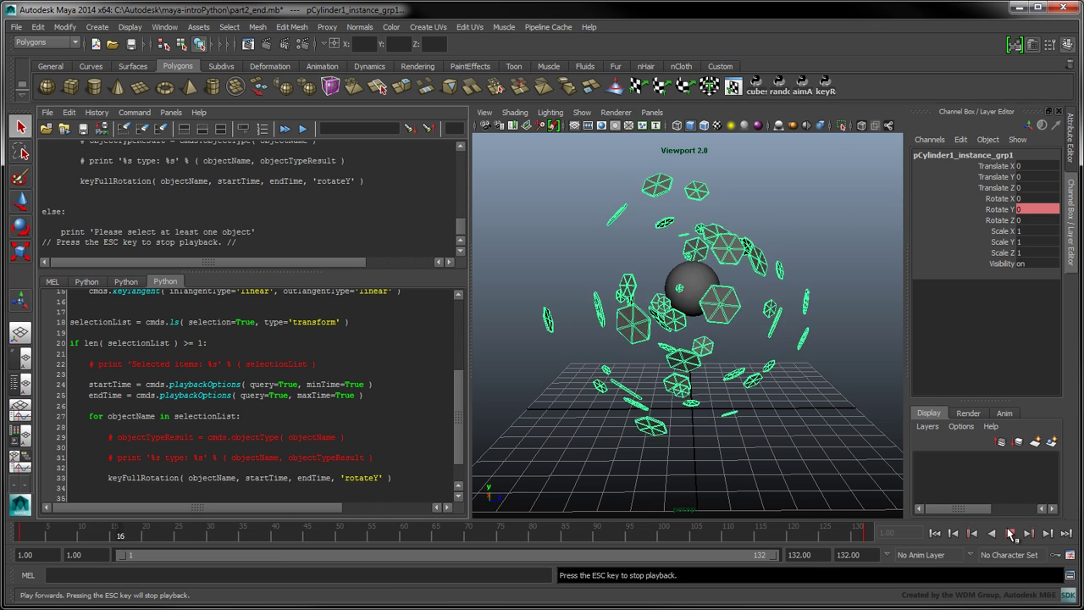